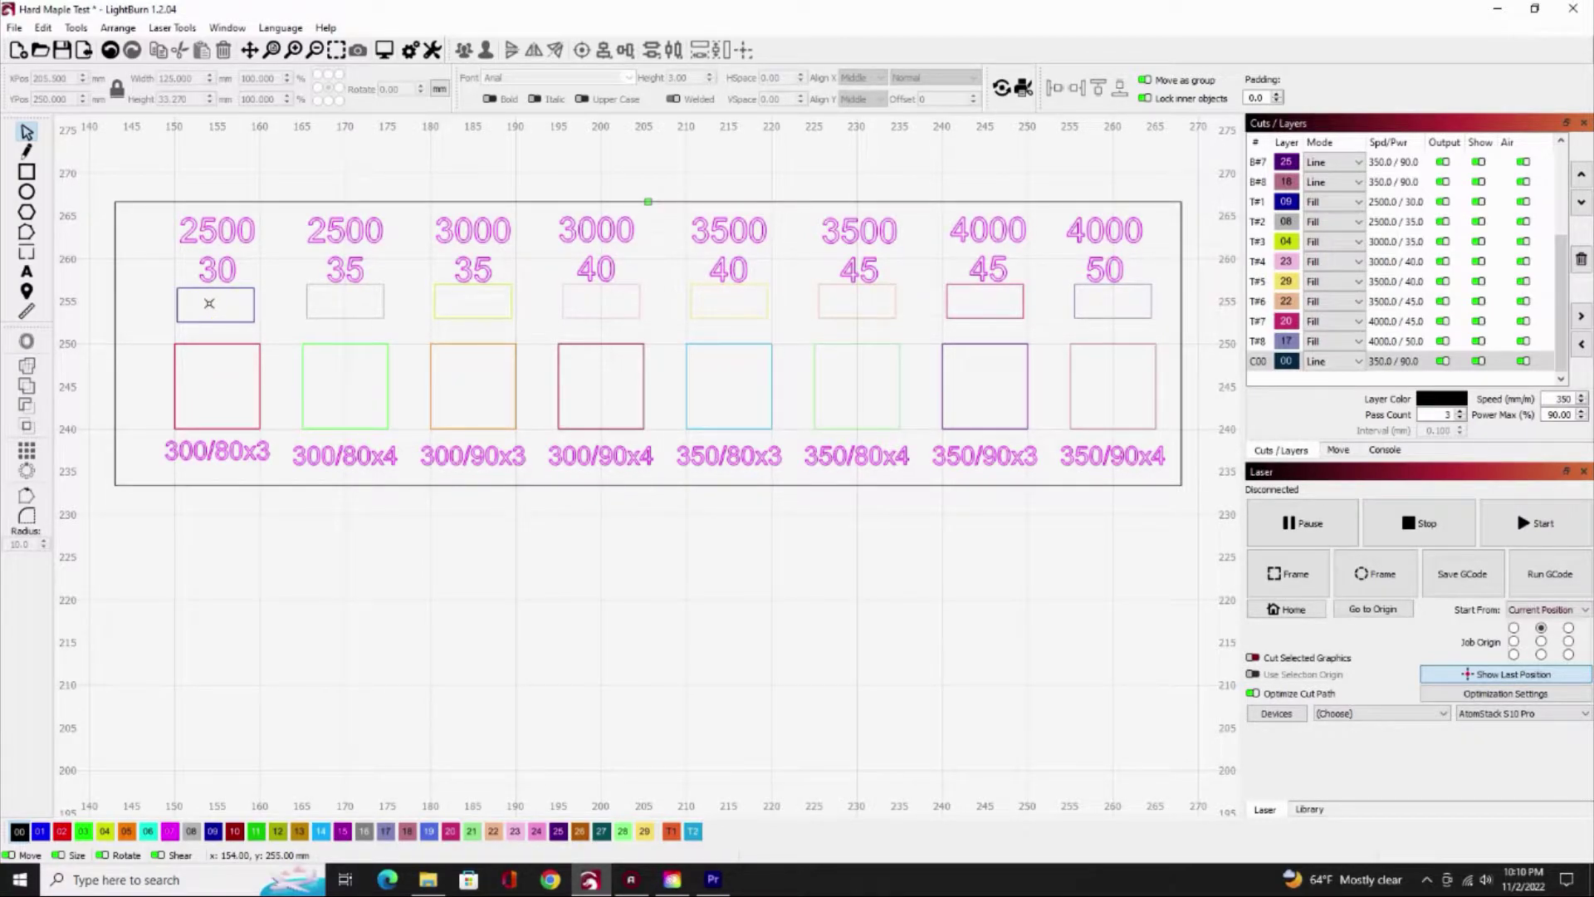
Preview the whole test-grid job: 6722 mm of cuts and a 10:59 total estimate.
left_click(223, 302)
left_click(312, 262)
left_click(385, 50)
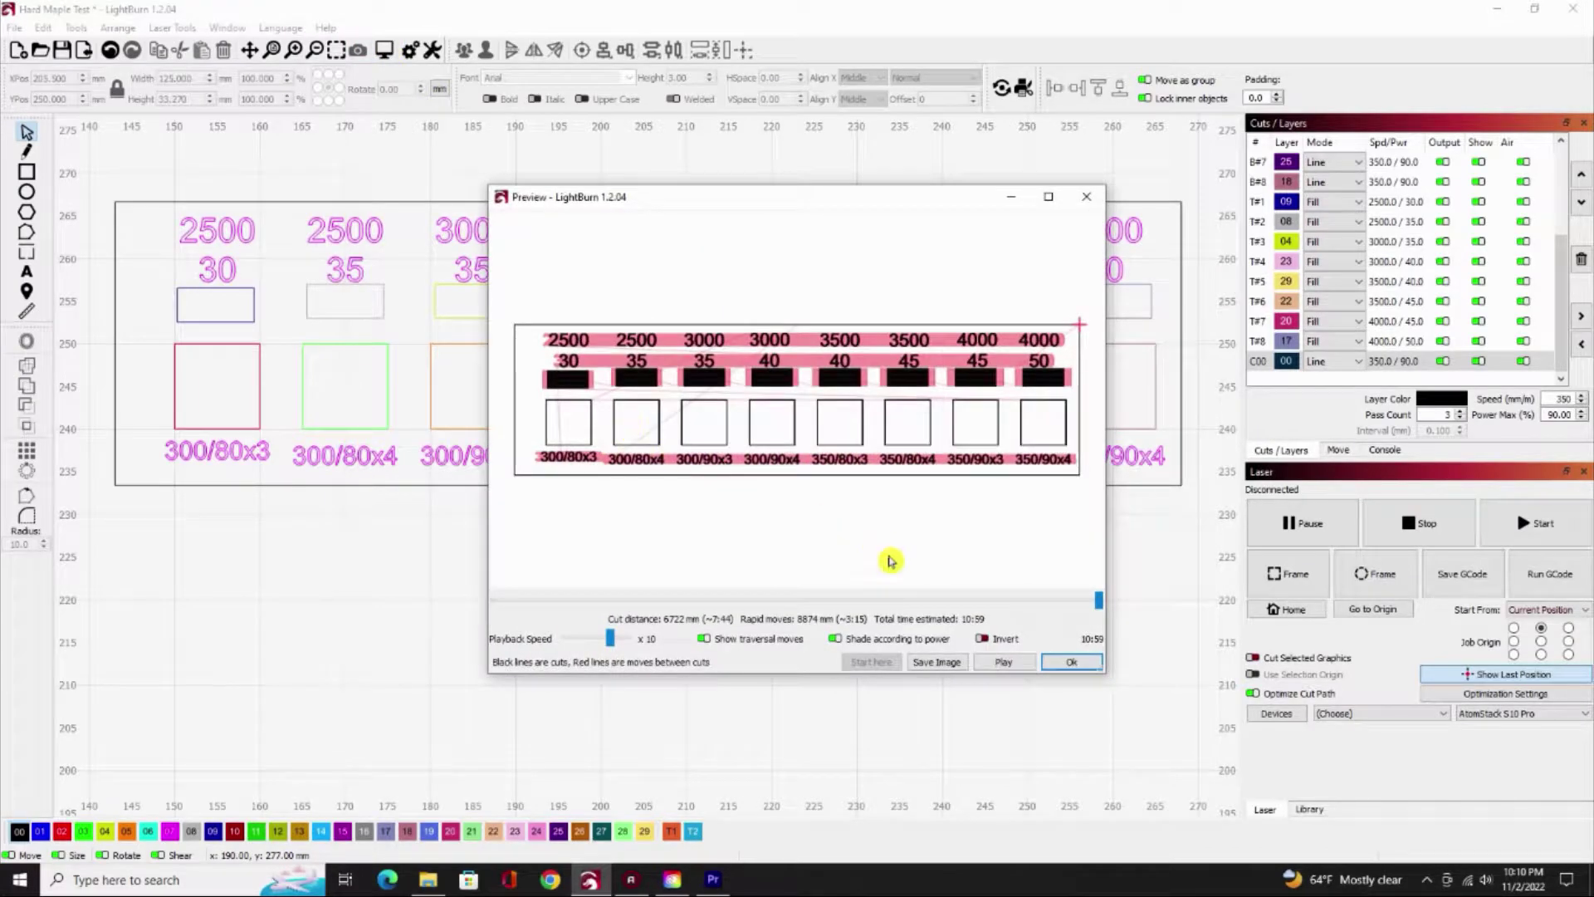
Play the simulated run of the test-grid job, then close the Preview window.
left_click(1004, 661)
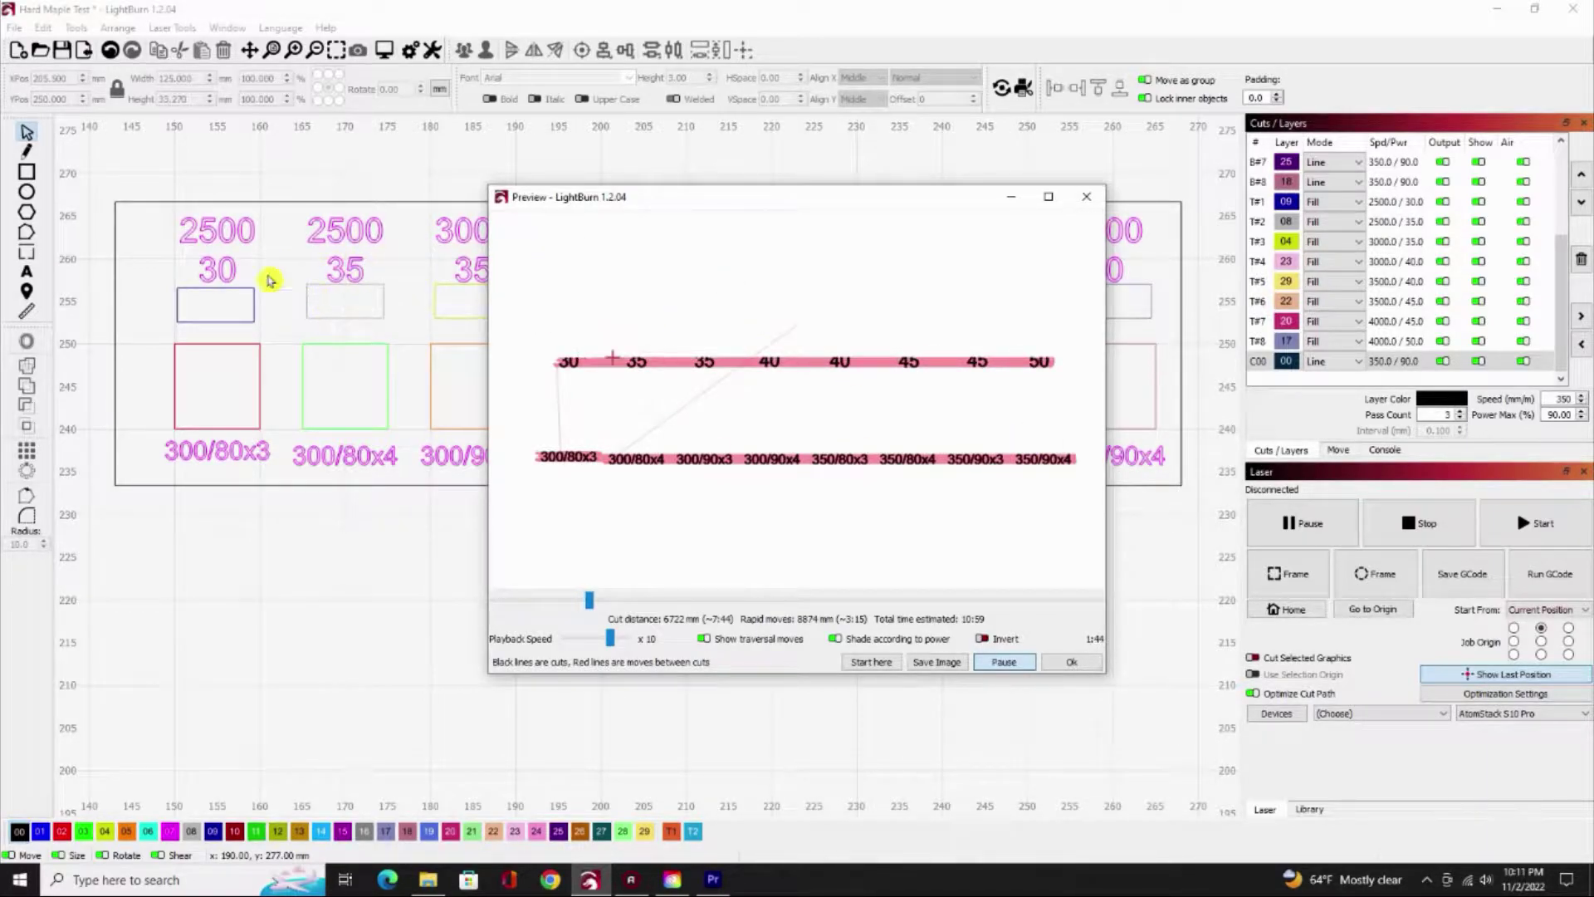
left_click(1069, 664)
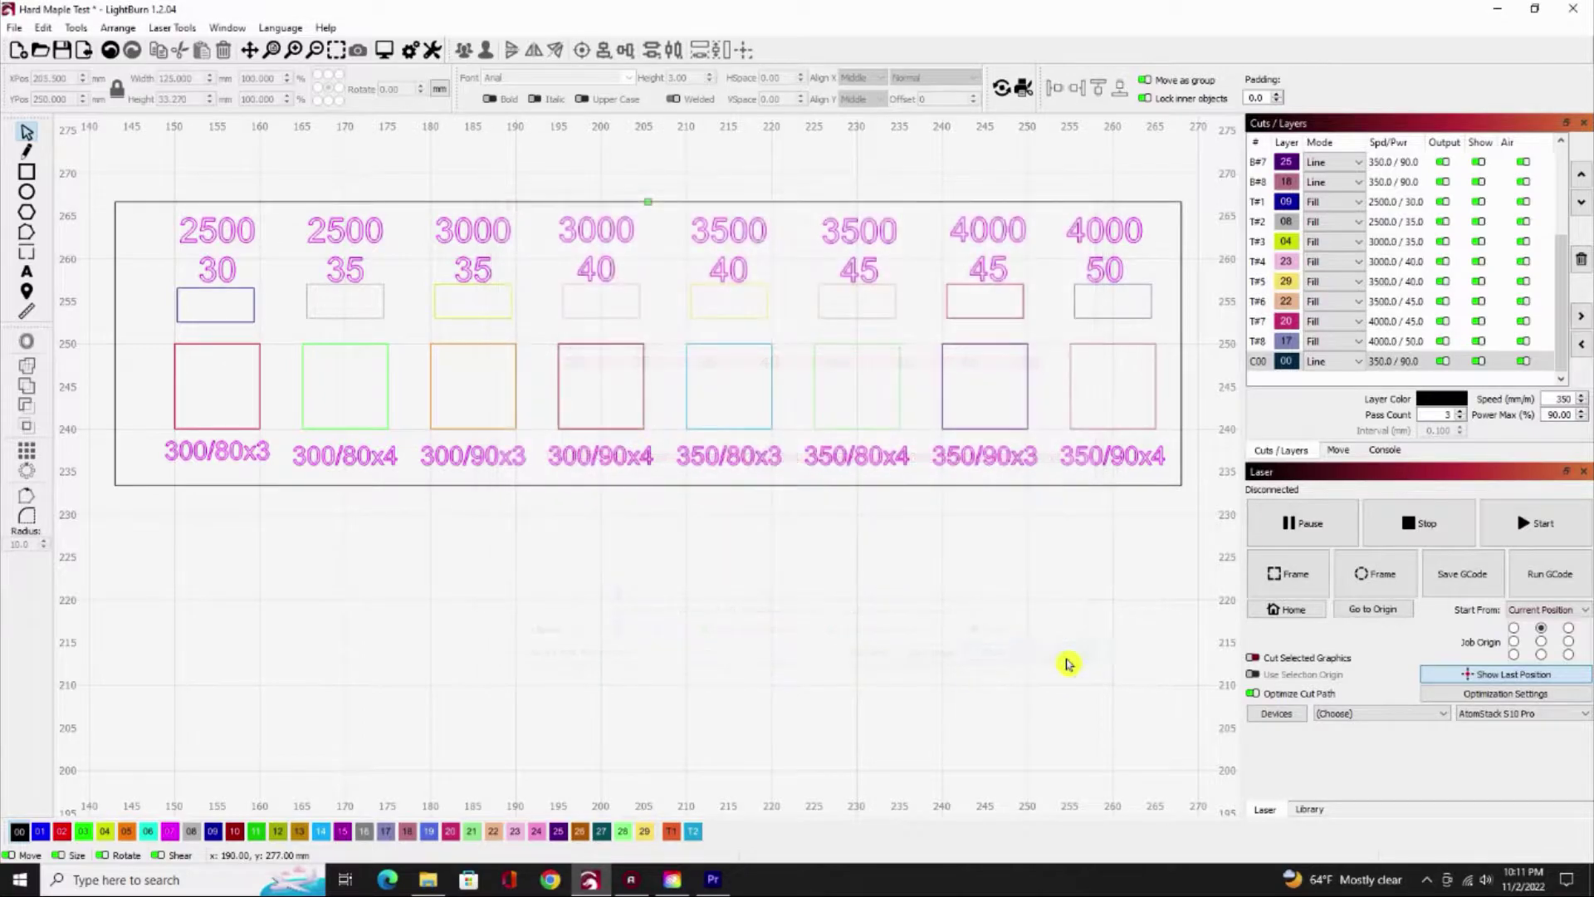
Check the red 300/80x3 square's layer B#1: Line, 300 mm/min, 80% power, 3 passes.
left_click(222, 347)
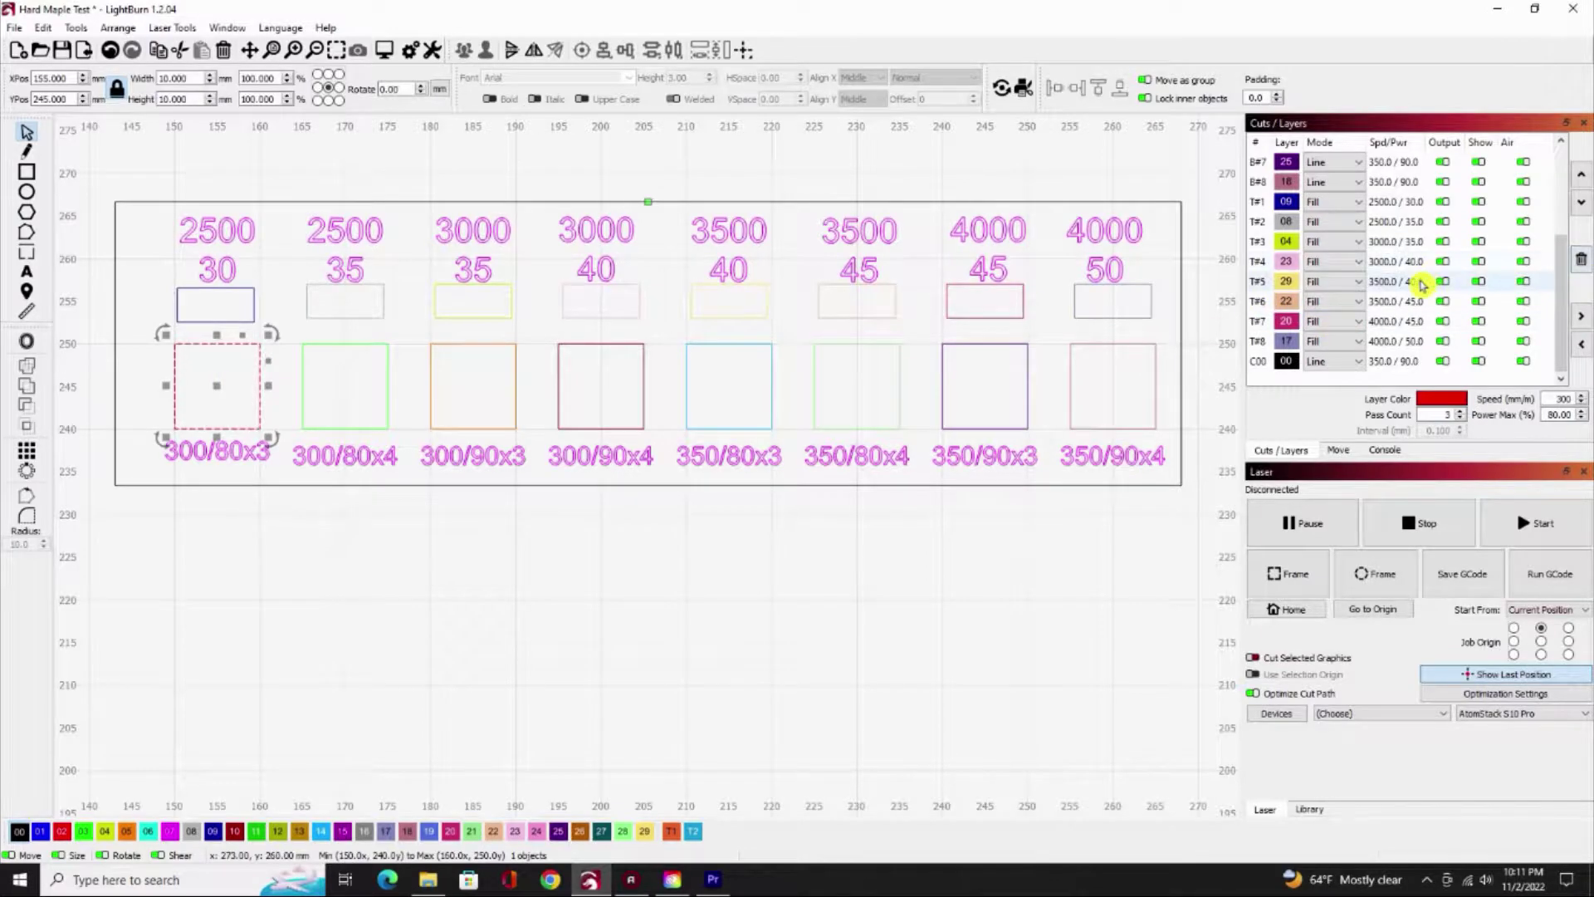
scroll(1418, 289, "up", 3)
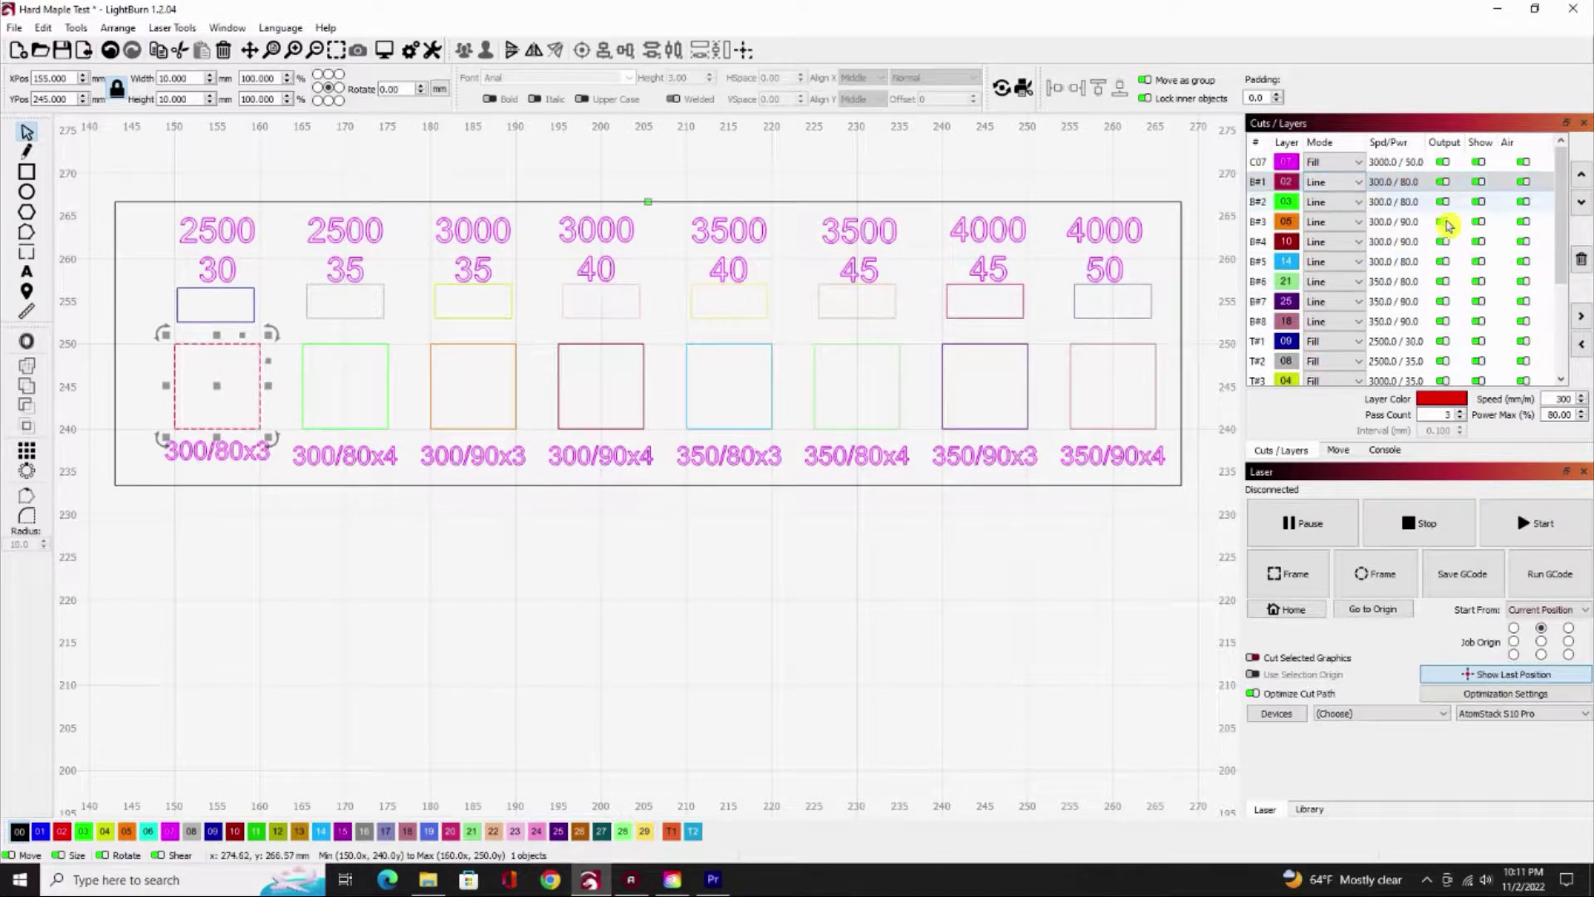
double_click(1397, 184)
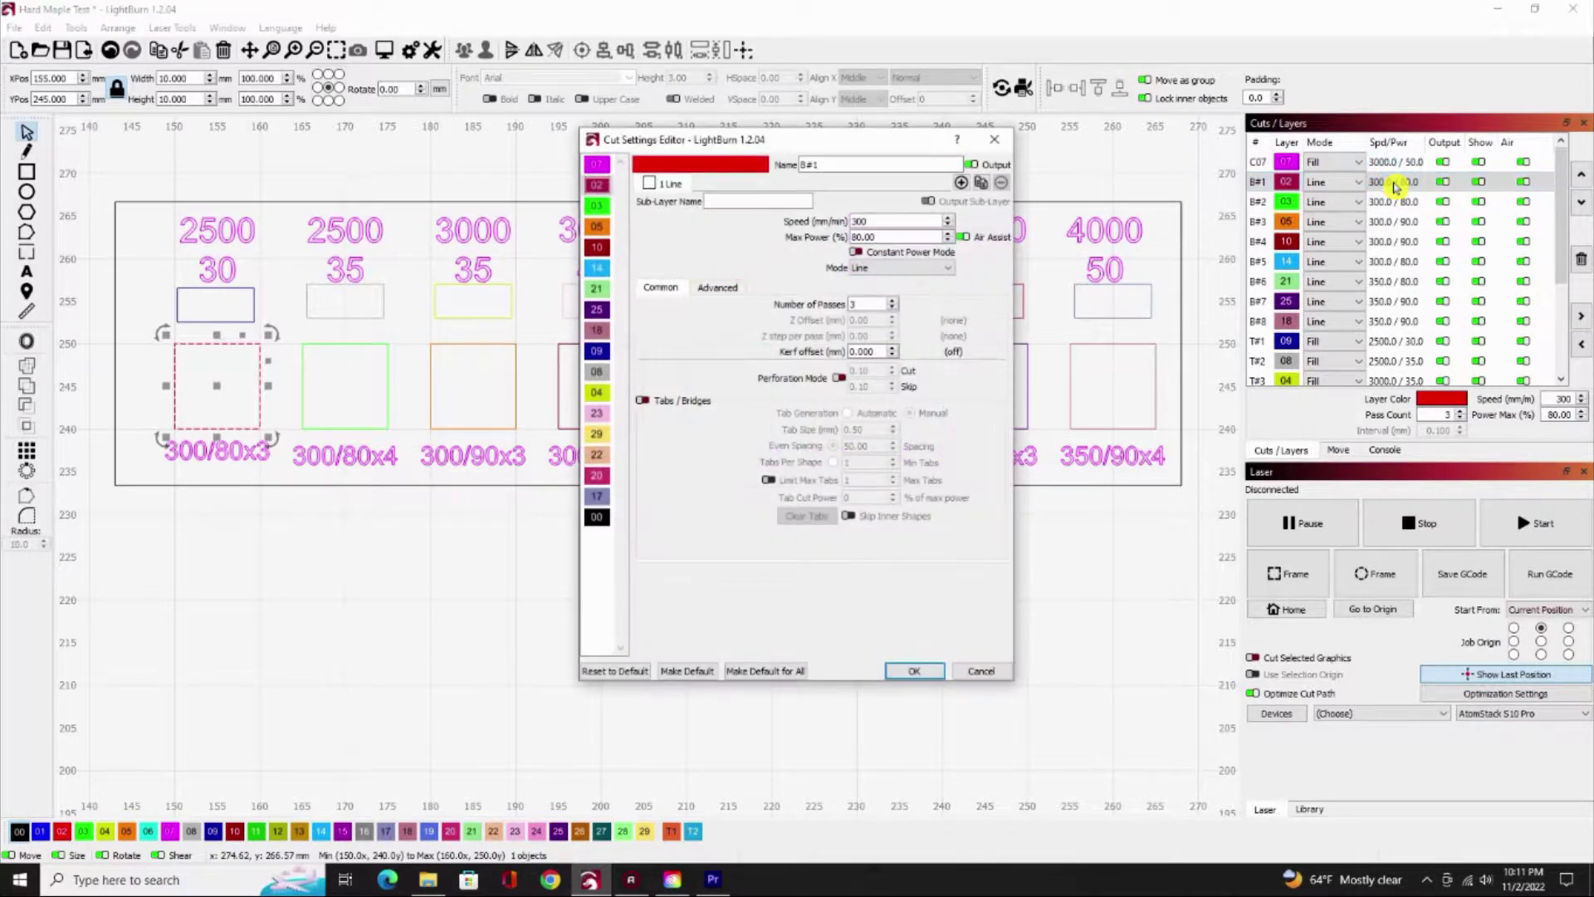
left_click(883, 237)
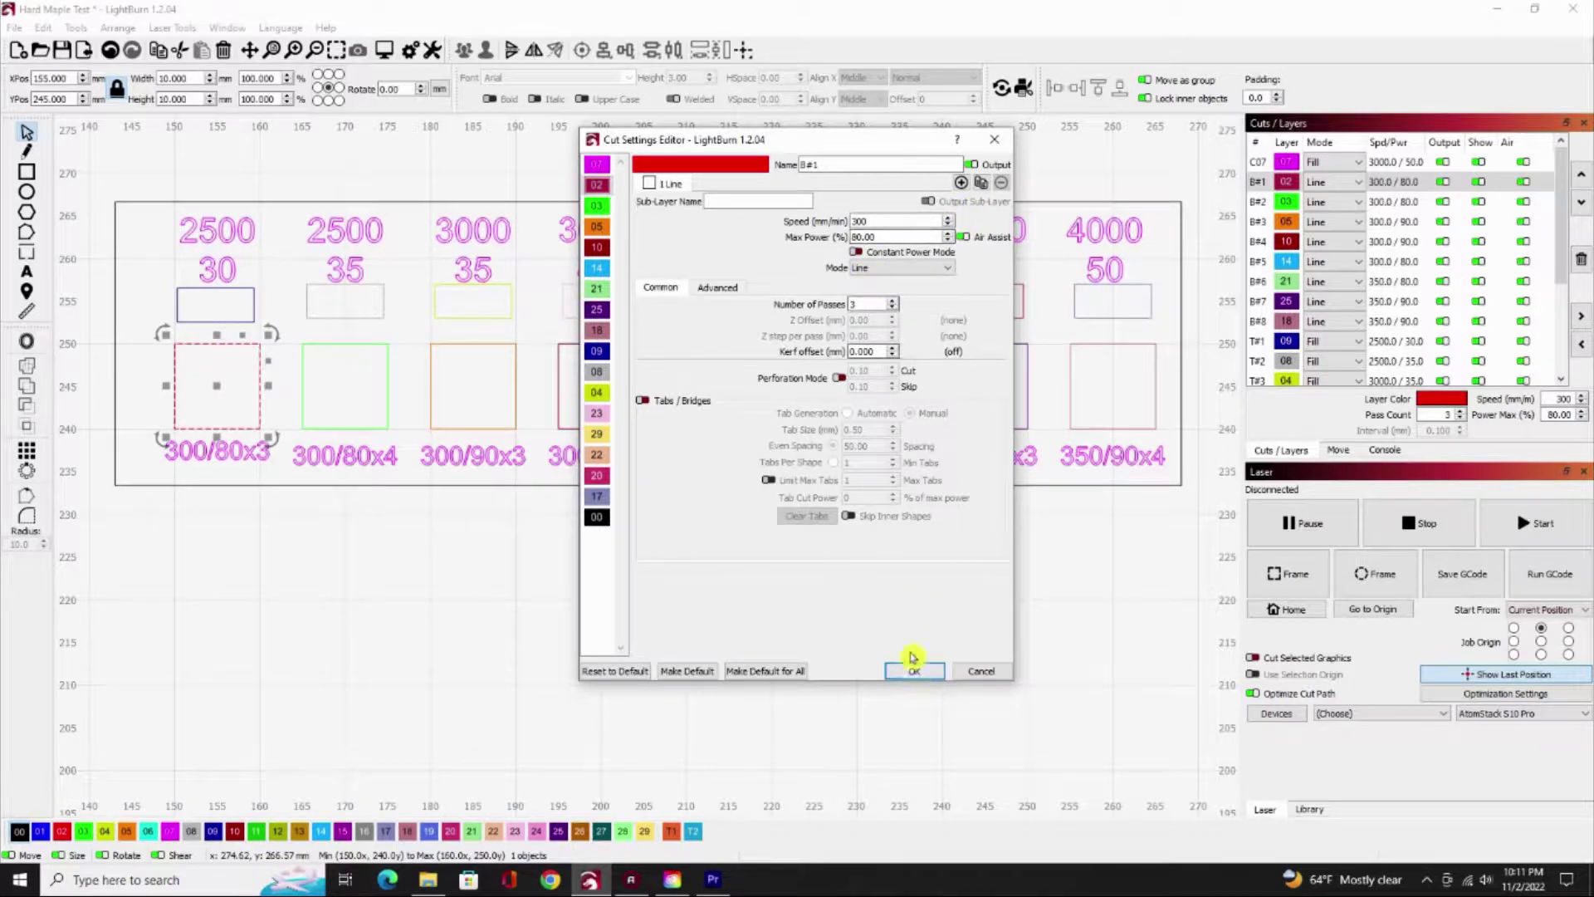
Set layer B#2 of the green 300/80x4 square to 4 passes at 300 mm/min, 80% power.
left_click(934, 675)
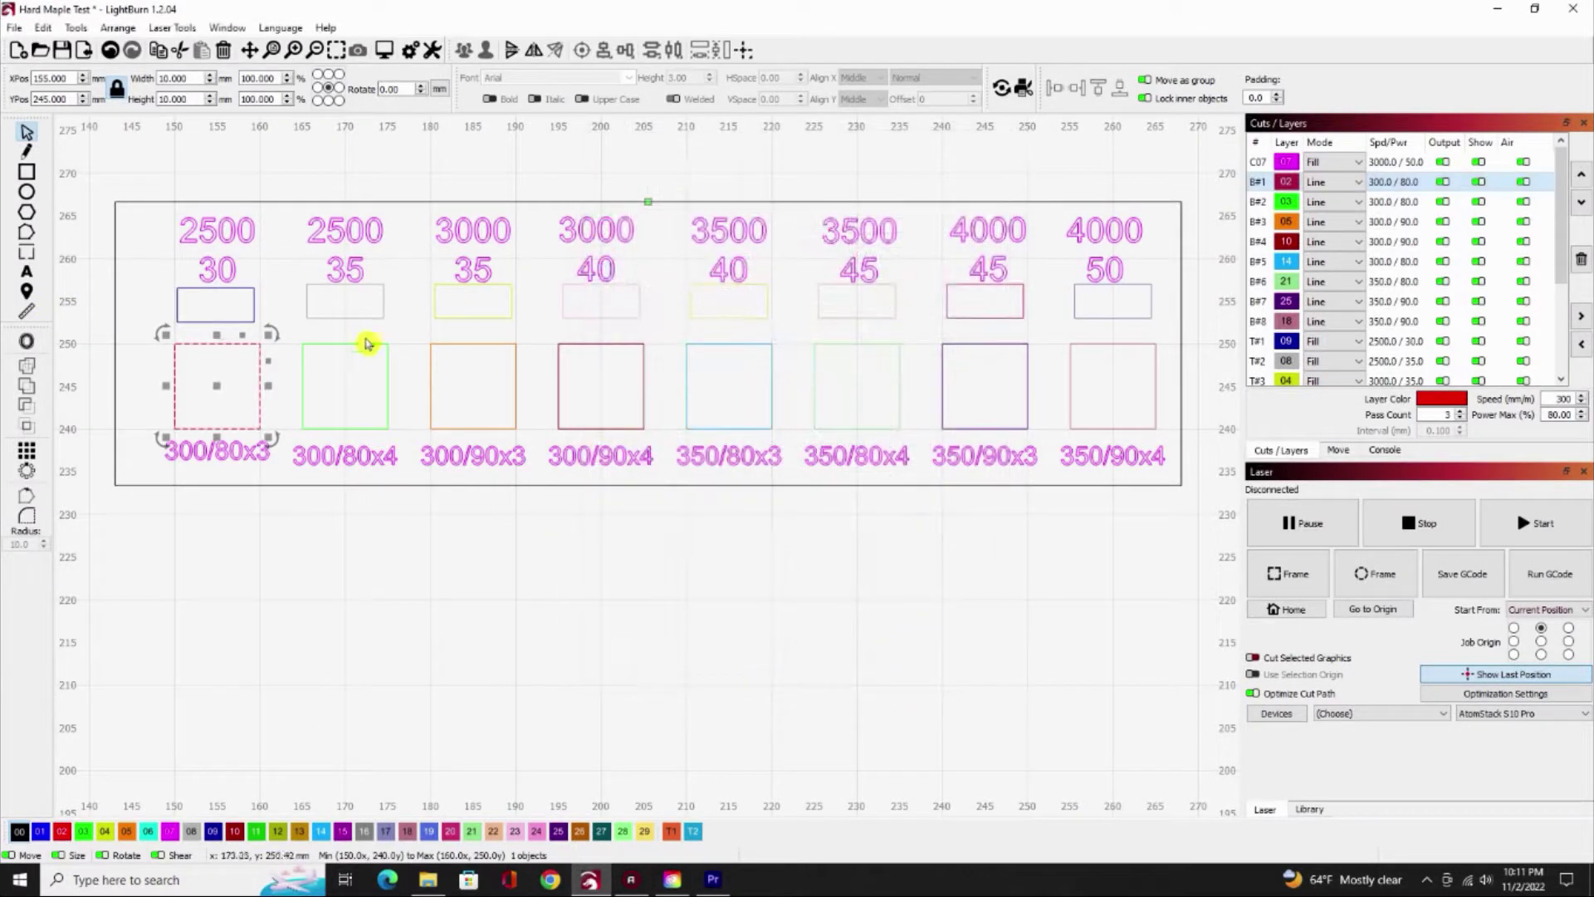
left_click(368, 341)
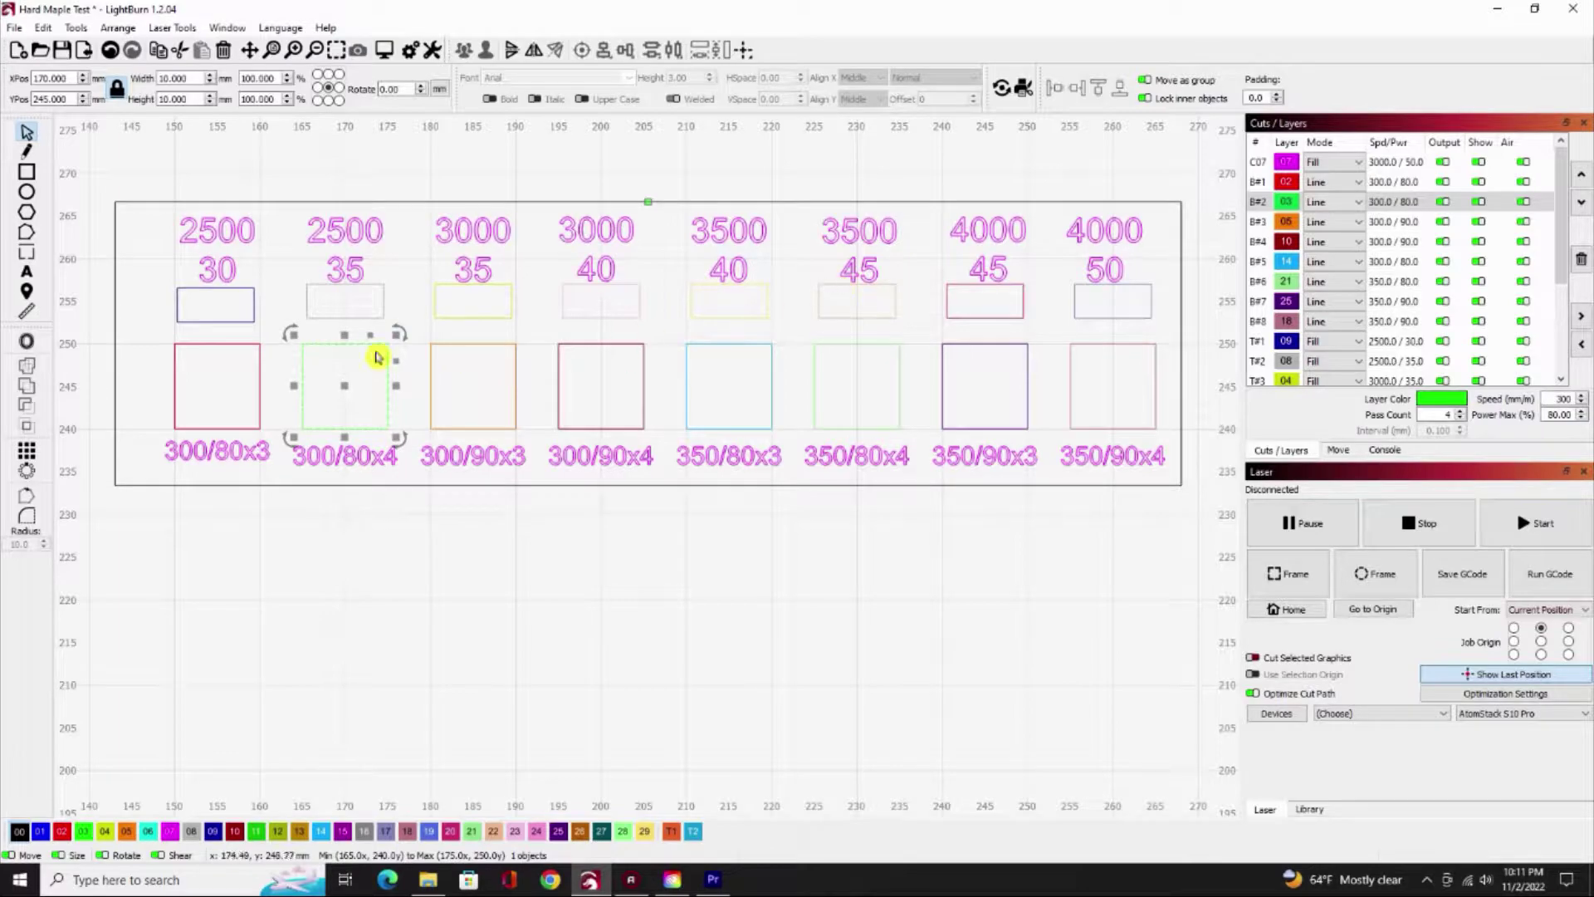
double_click(1406, 212)
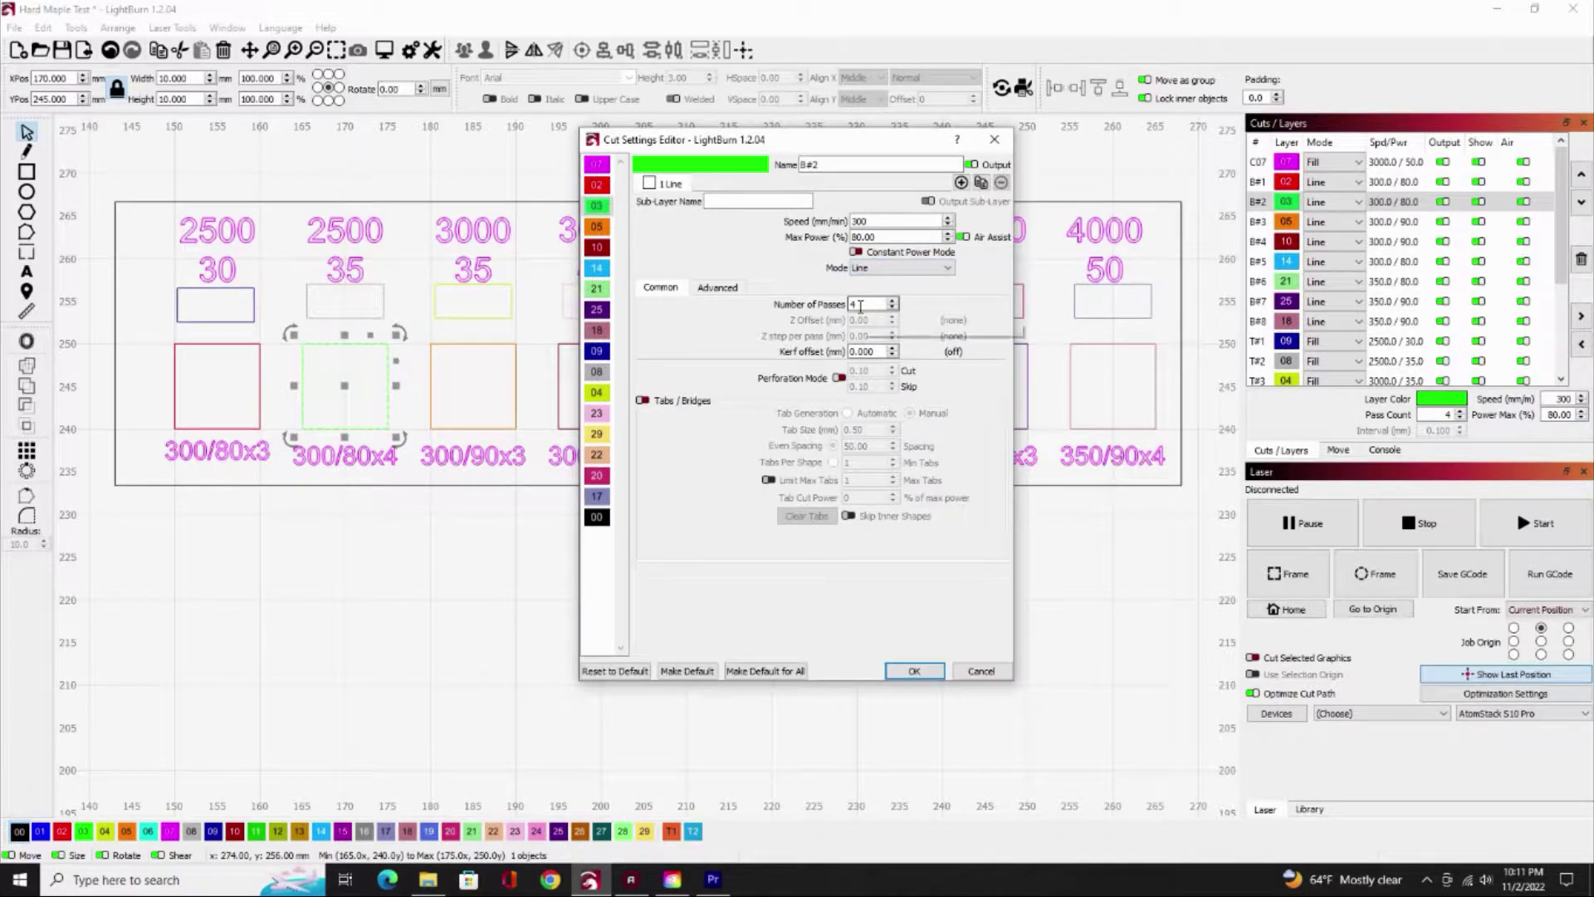
left_click(914, 668)
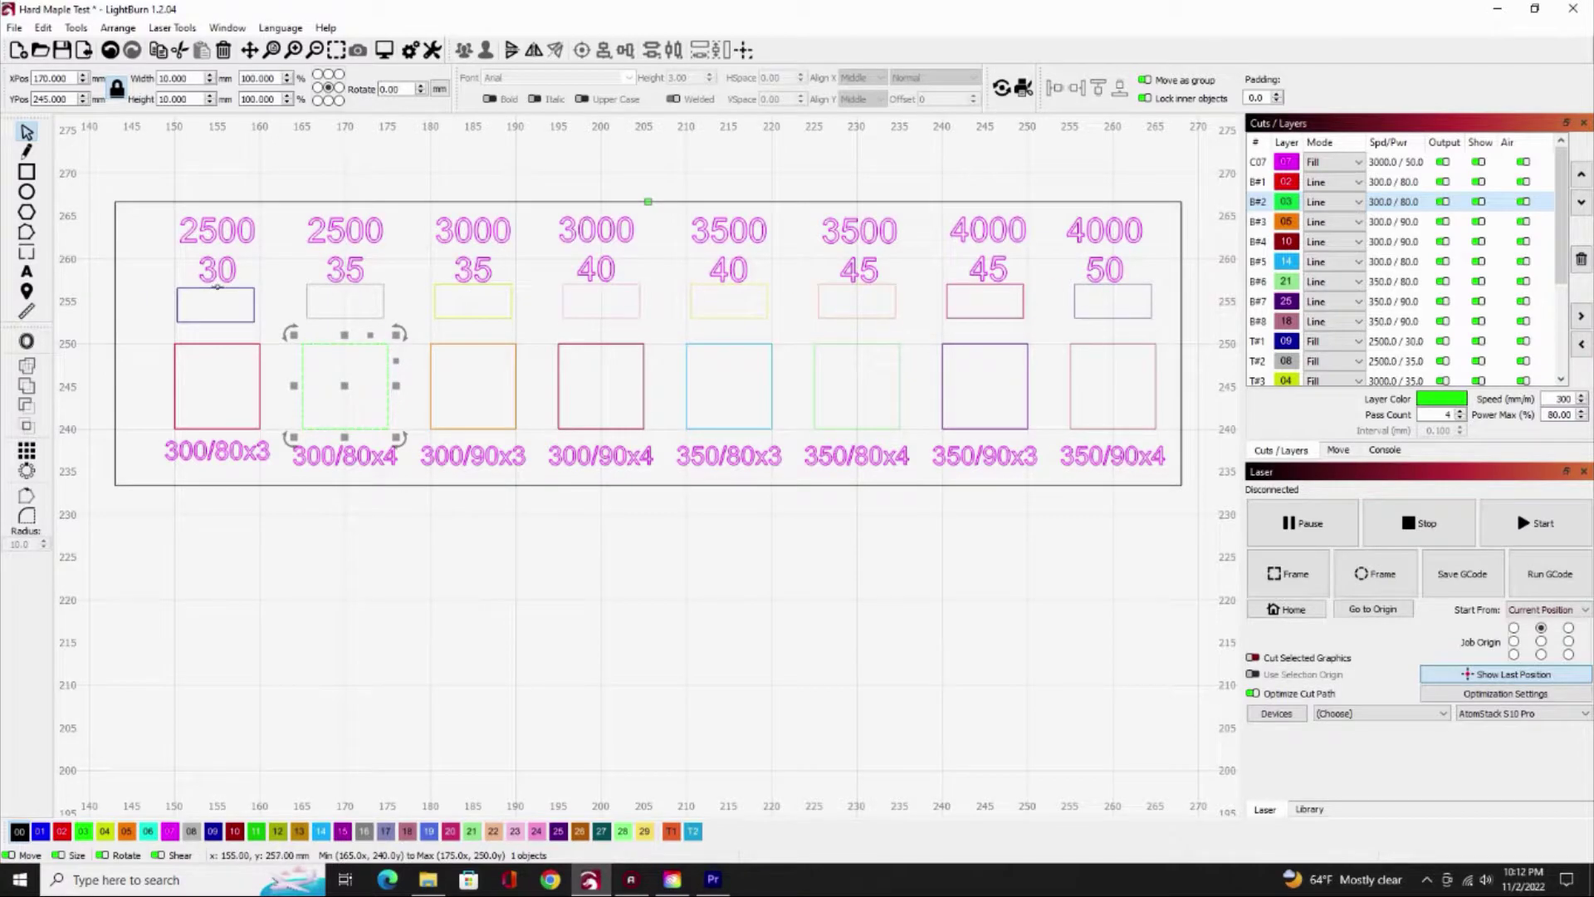
left_click(216, 287)
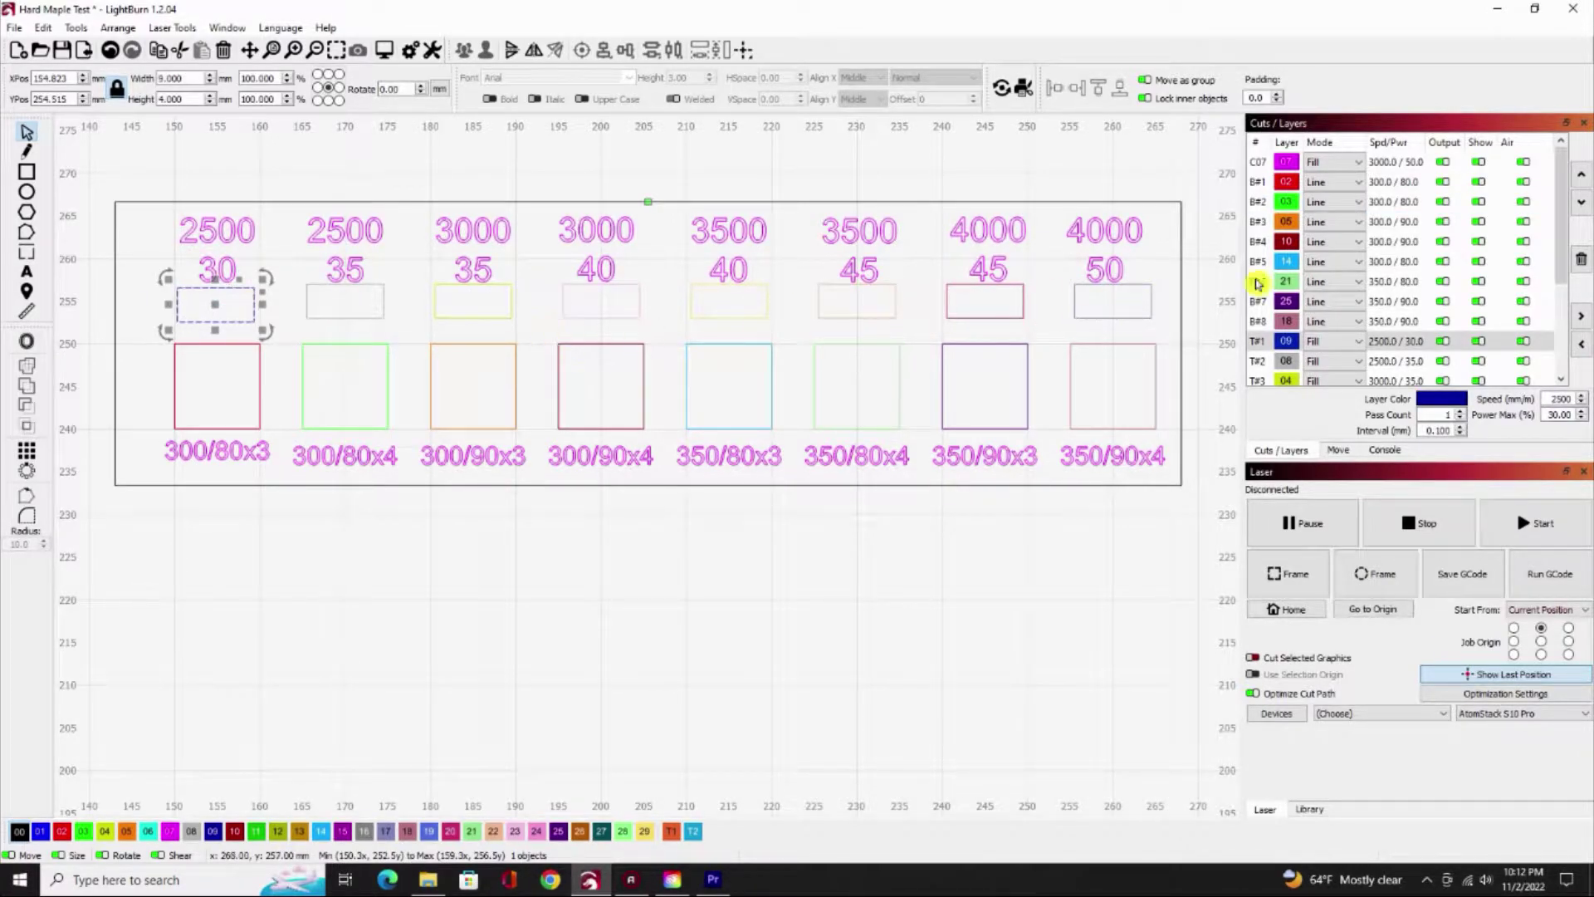
Confirm layer T#1 is a Fill at 2500 mm/min and 30% power.
double_click(1404, 347)
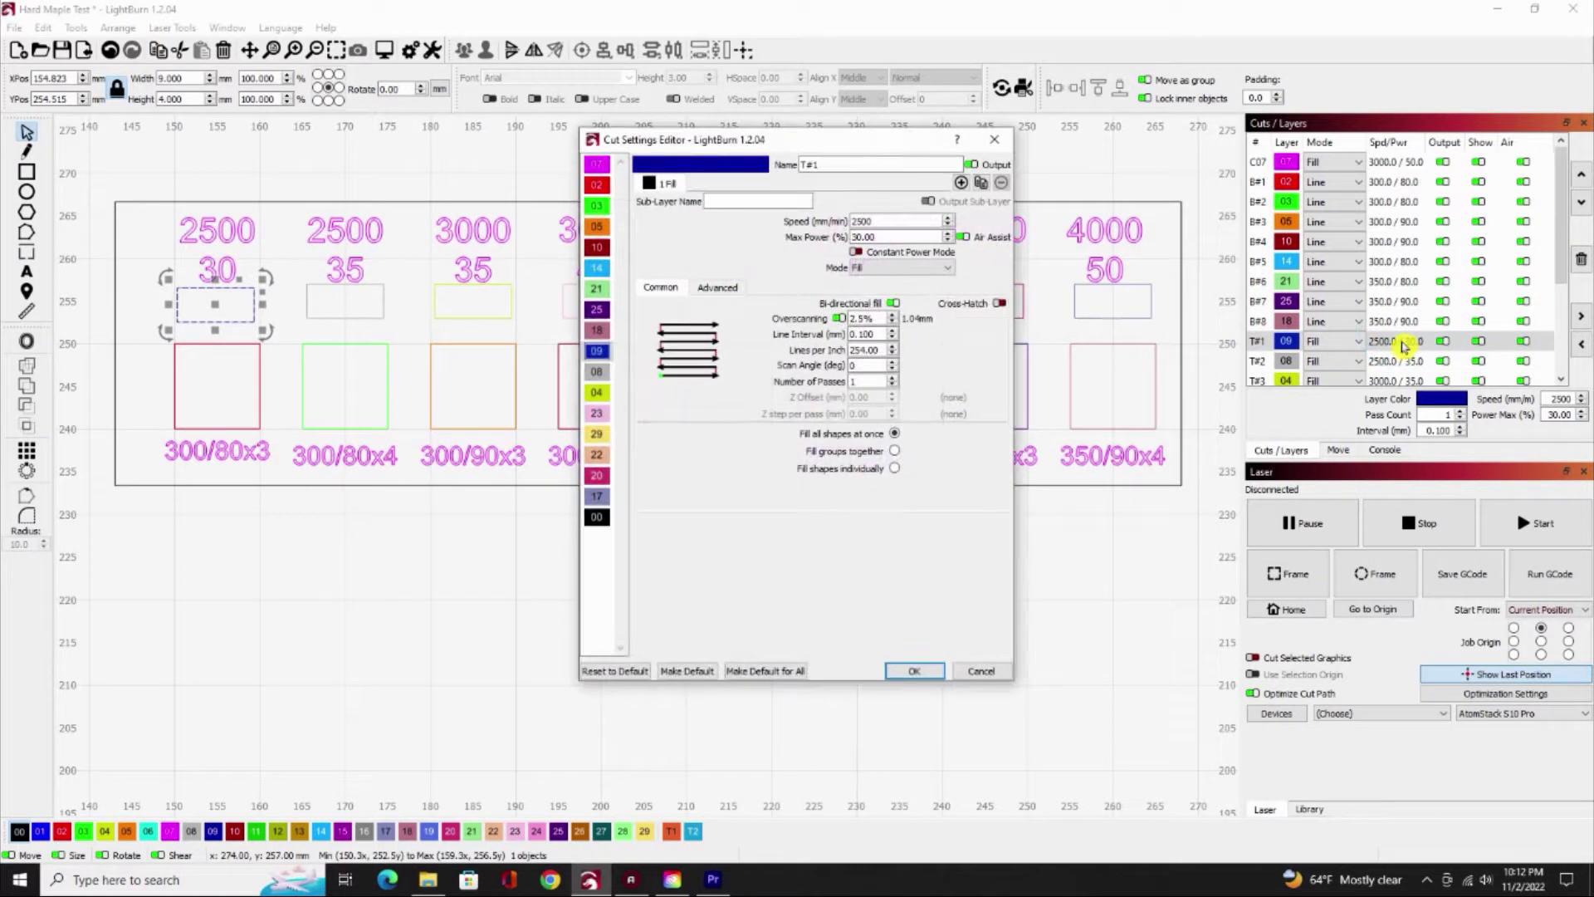
left_click(874, 219)
left_click(877, 238)
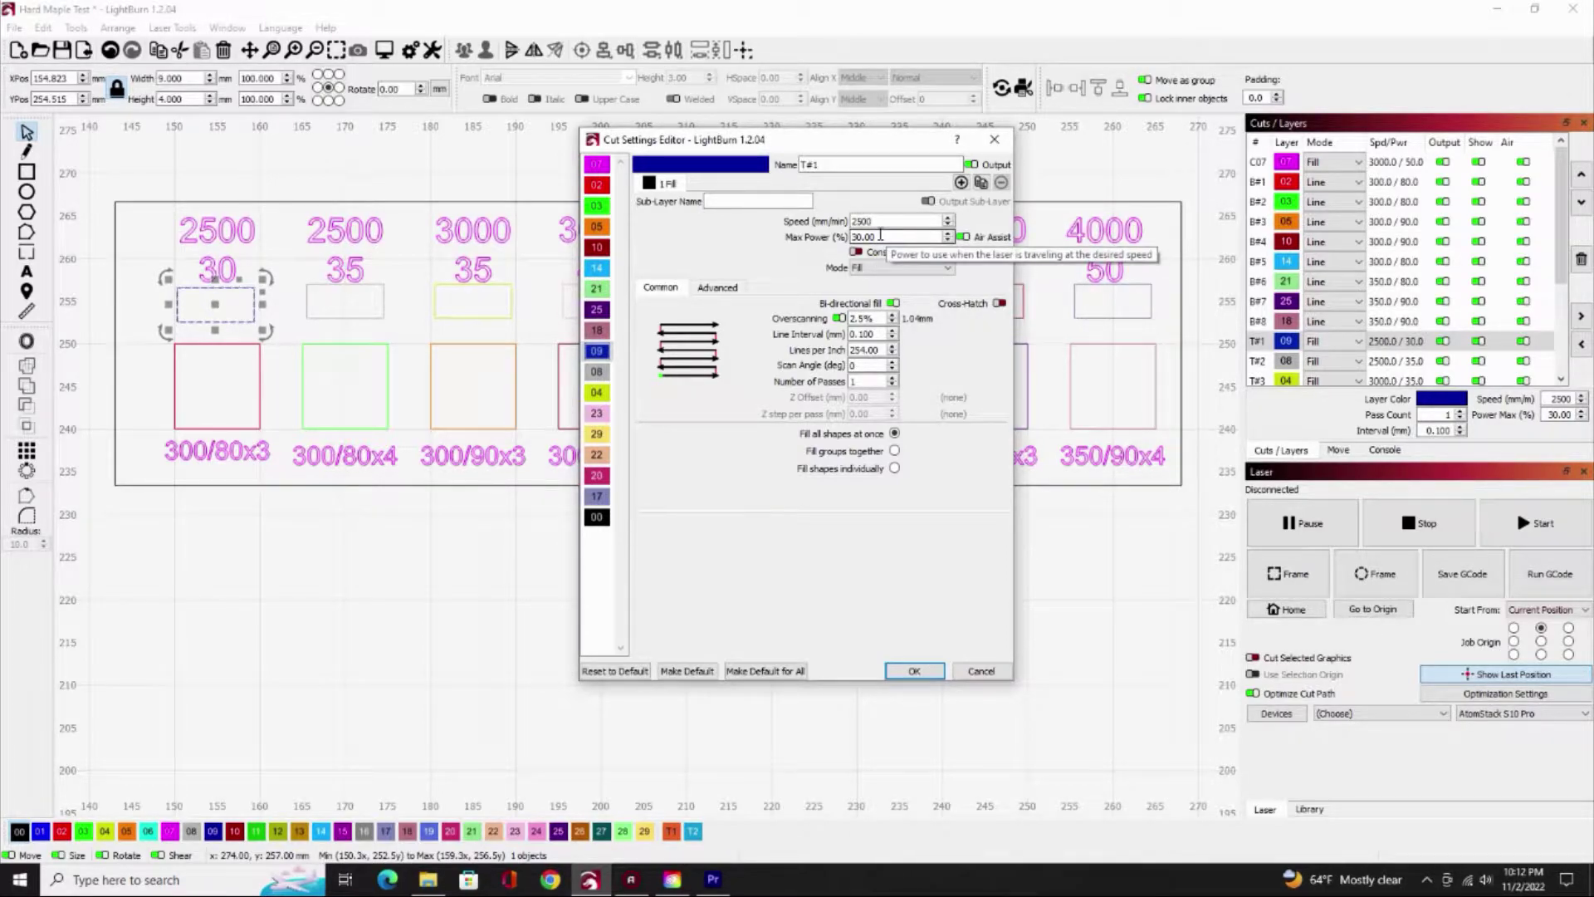
left_click(866, 269)
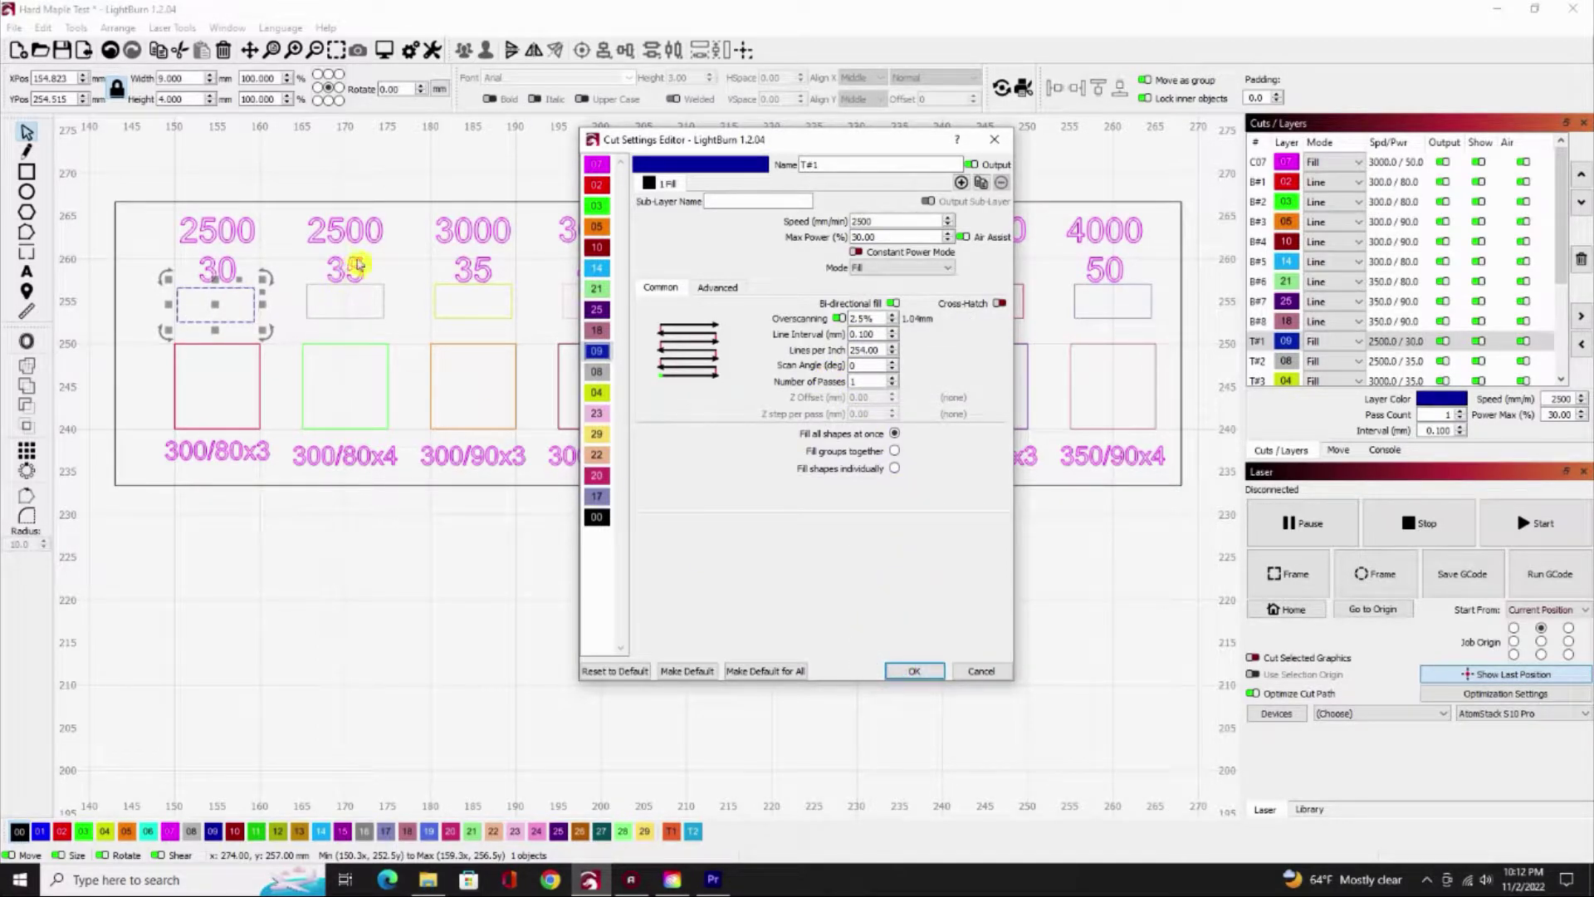
left_click(905, 668)
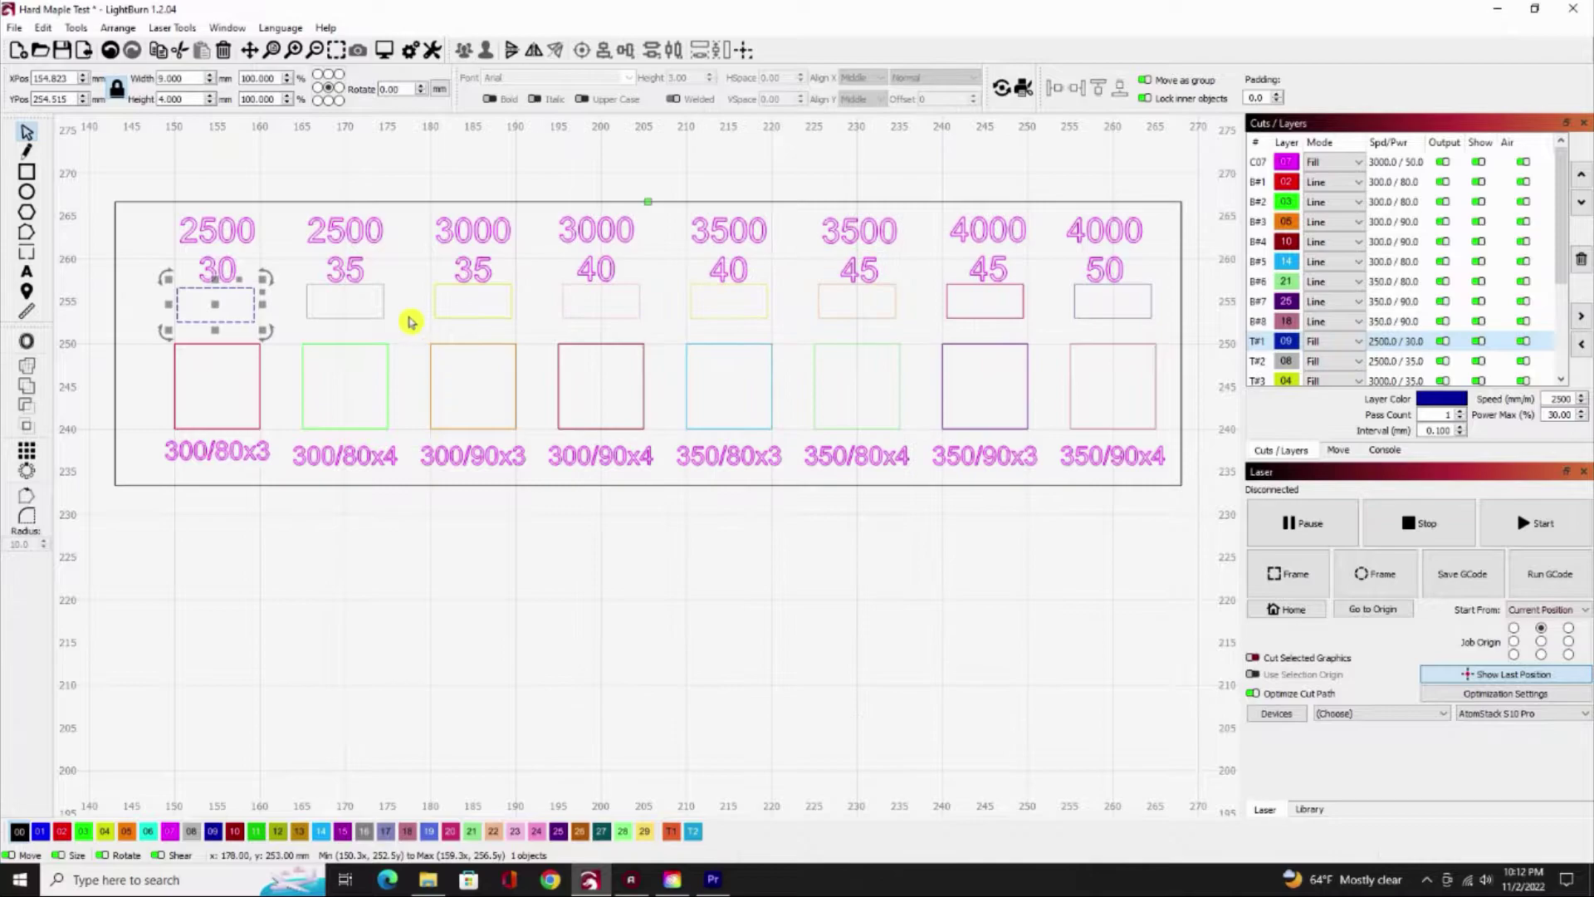
Confirm the rectangle under 35's layer T#2 as a Fill at 2500 mm/min, 35% power.
left_click(371, 288)
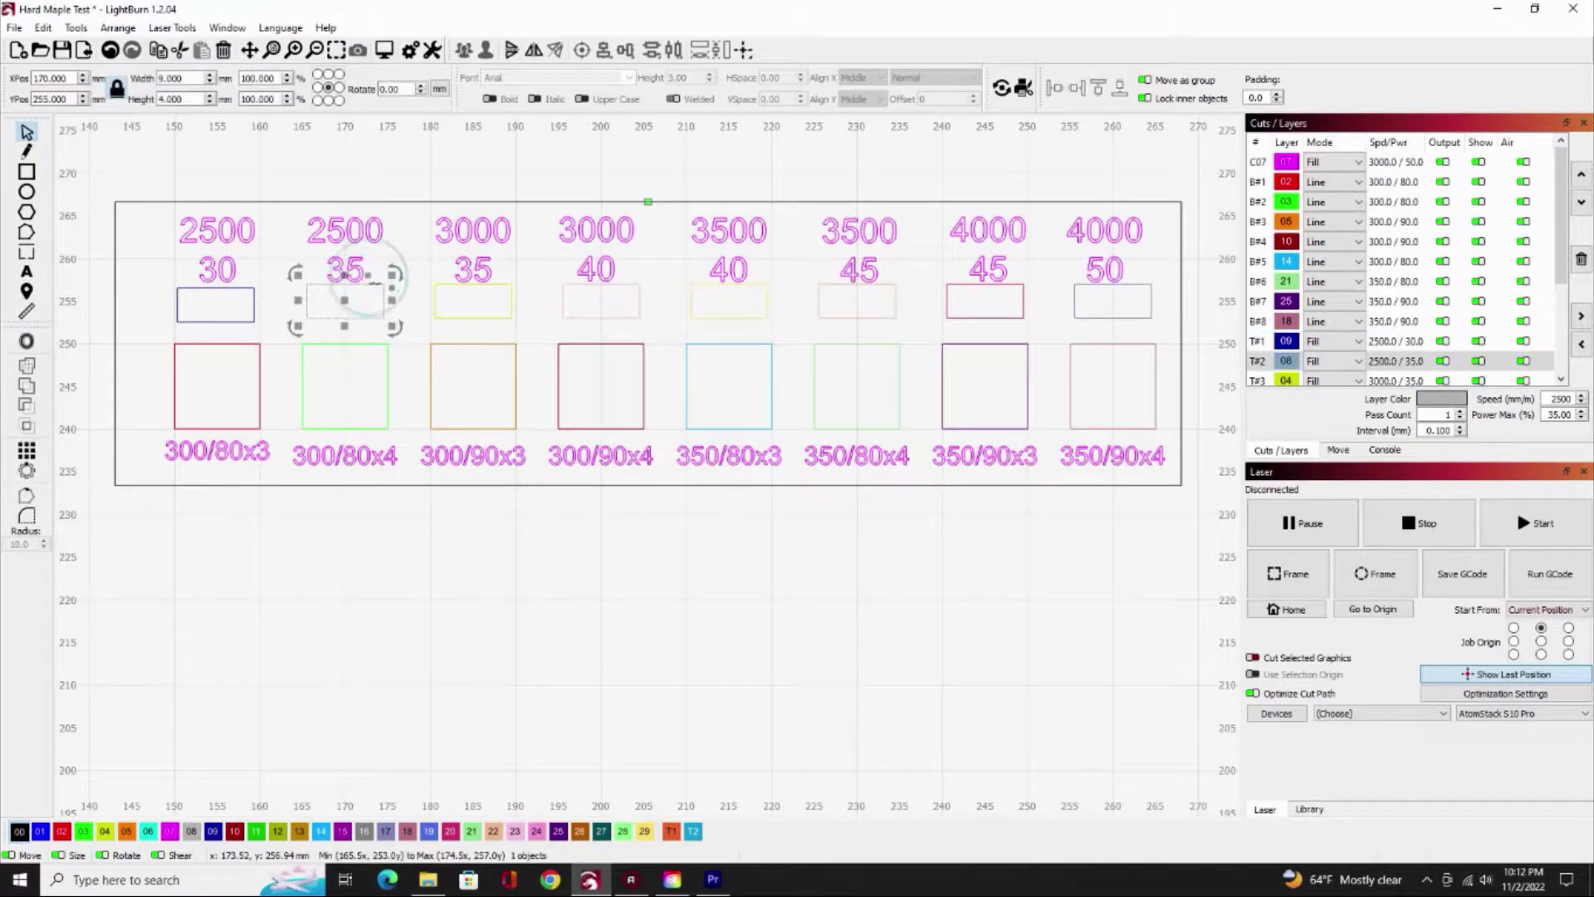
left_click(1393, 365)
double_click(1393, 365)
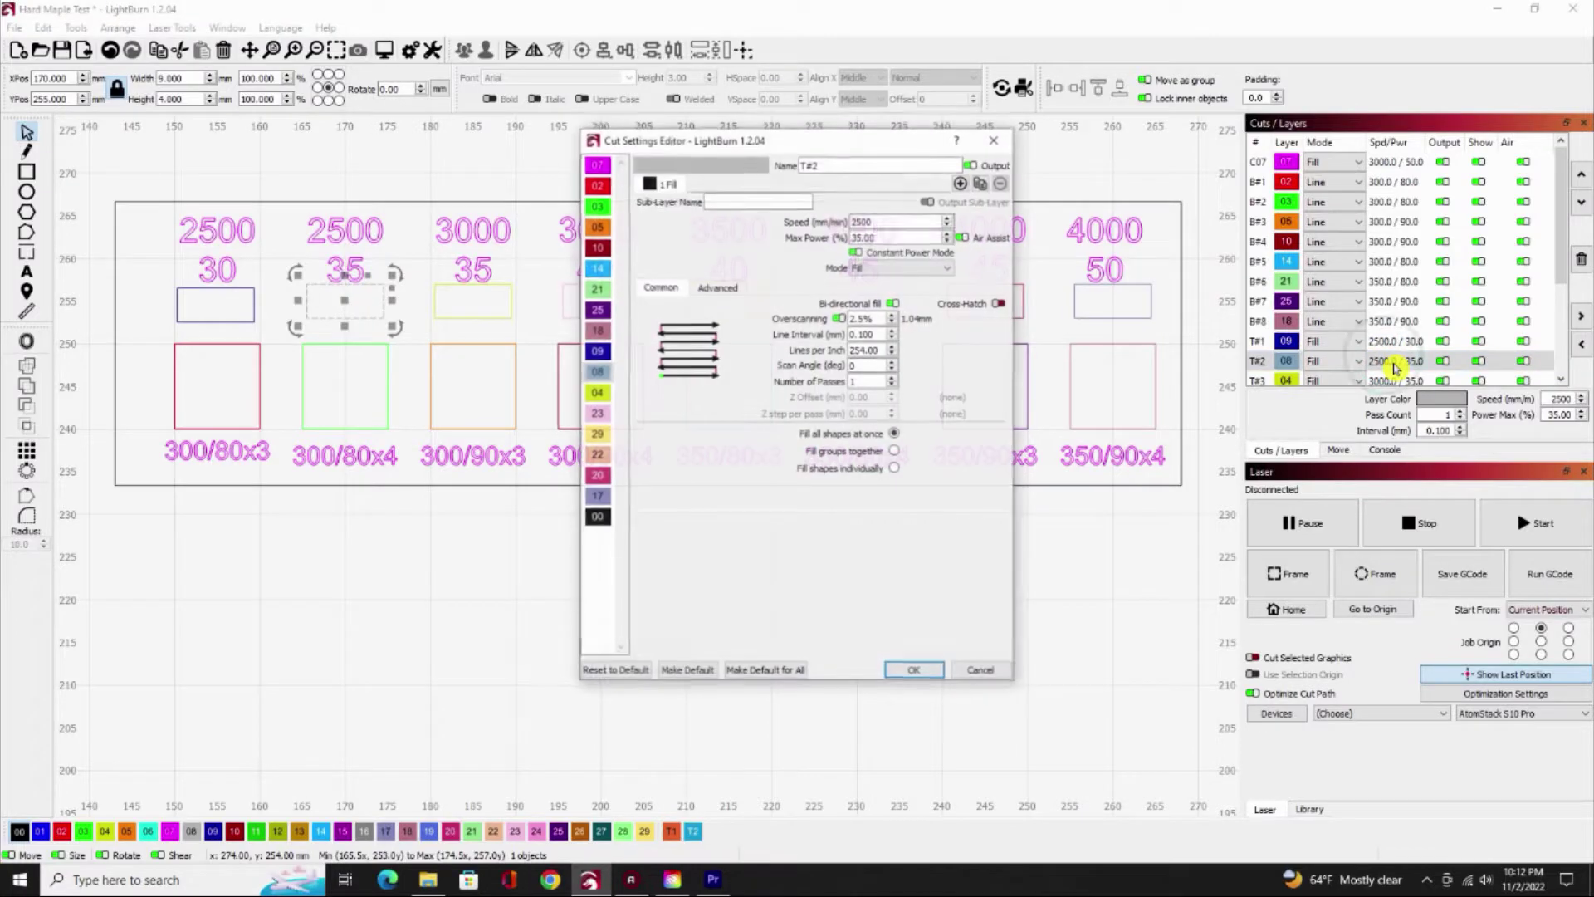
left_click(878, 235)
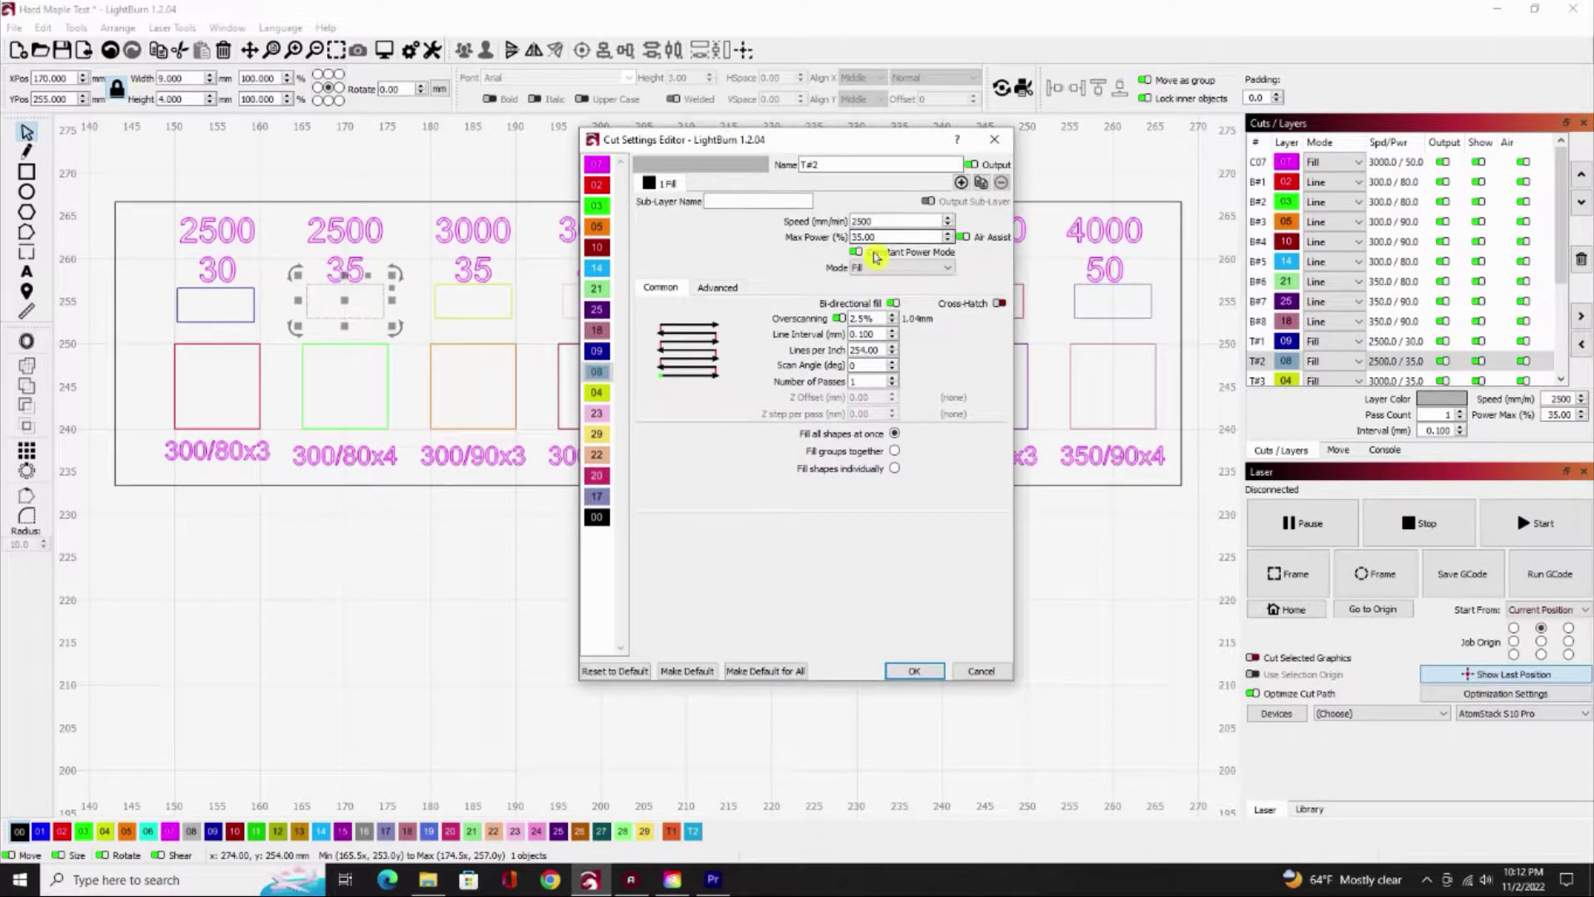
left_click(865, 268)
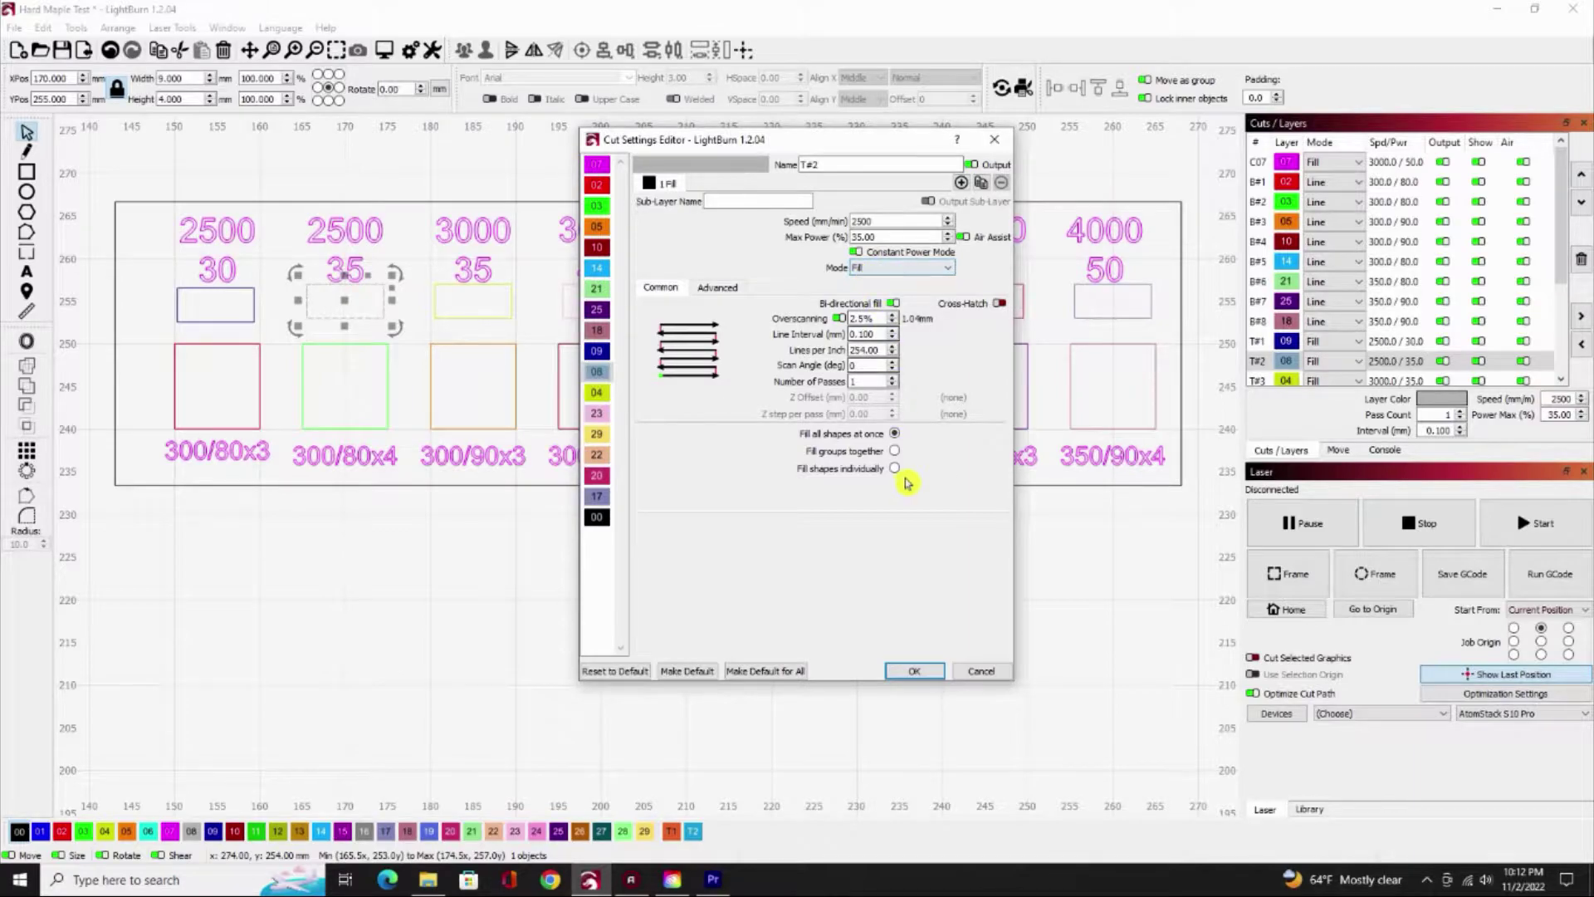
left_click(929, 669)
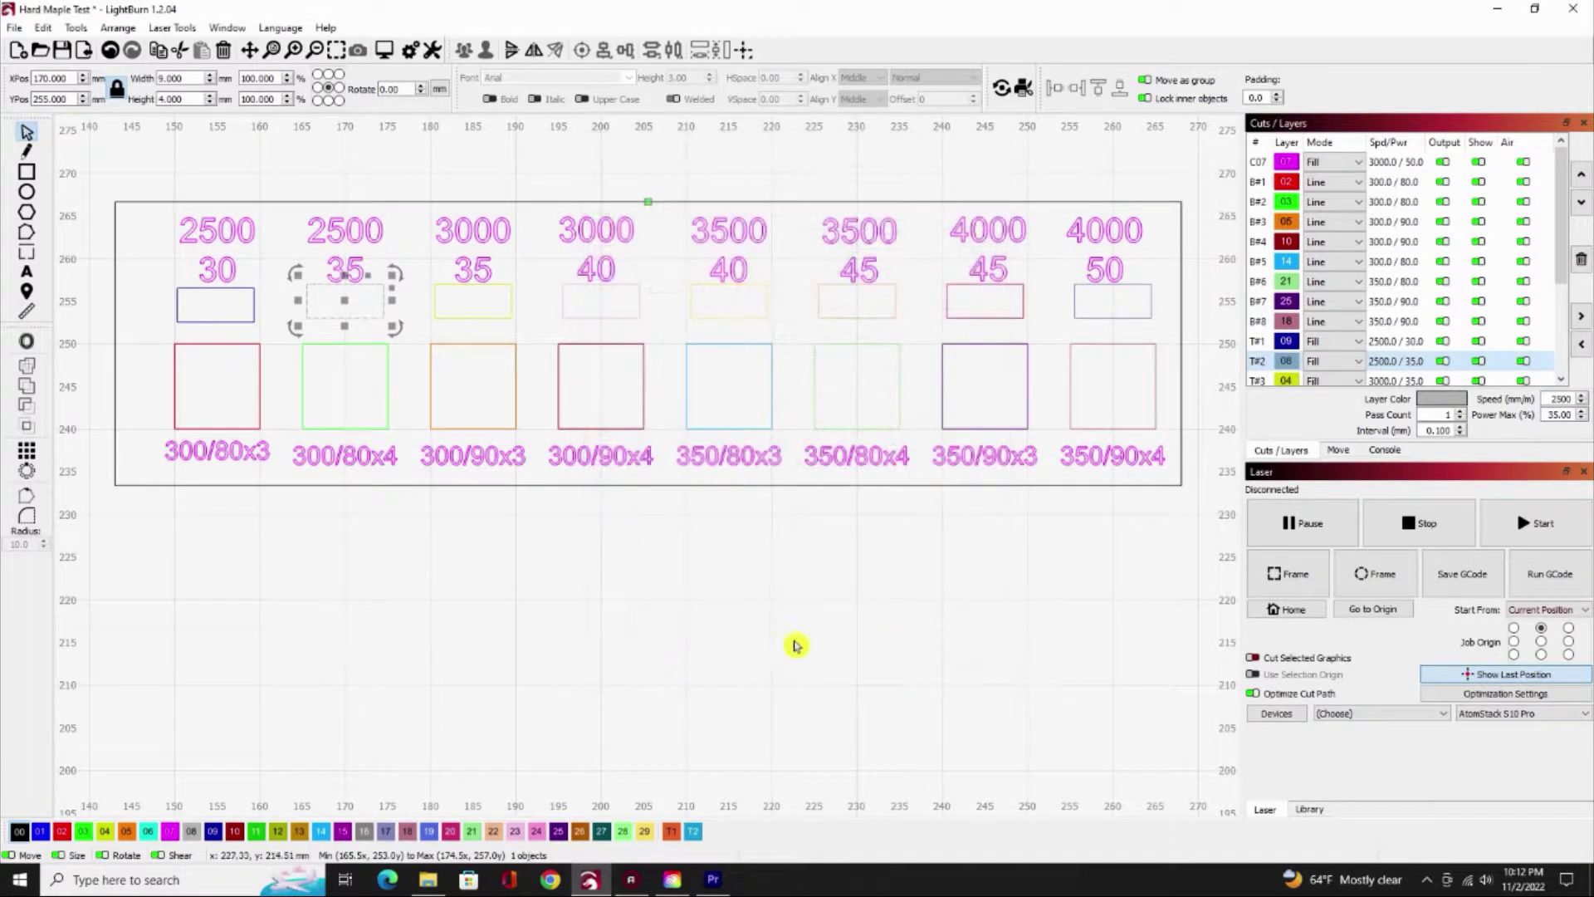
Review the grid's layers, outline C00 at 350/90, and reopen the job preview (10:59).
left_click(305, 162)
left_click(264, 198)
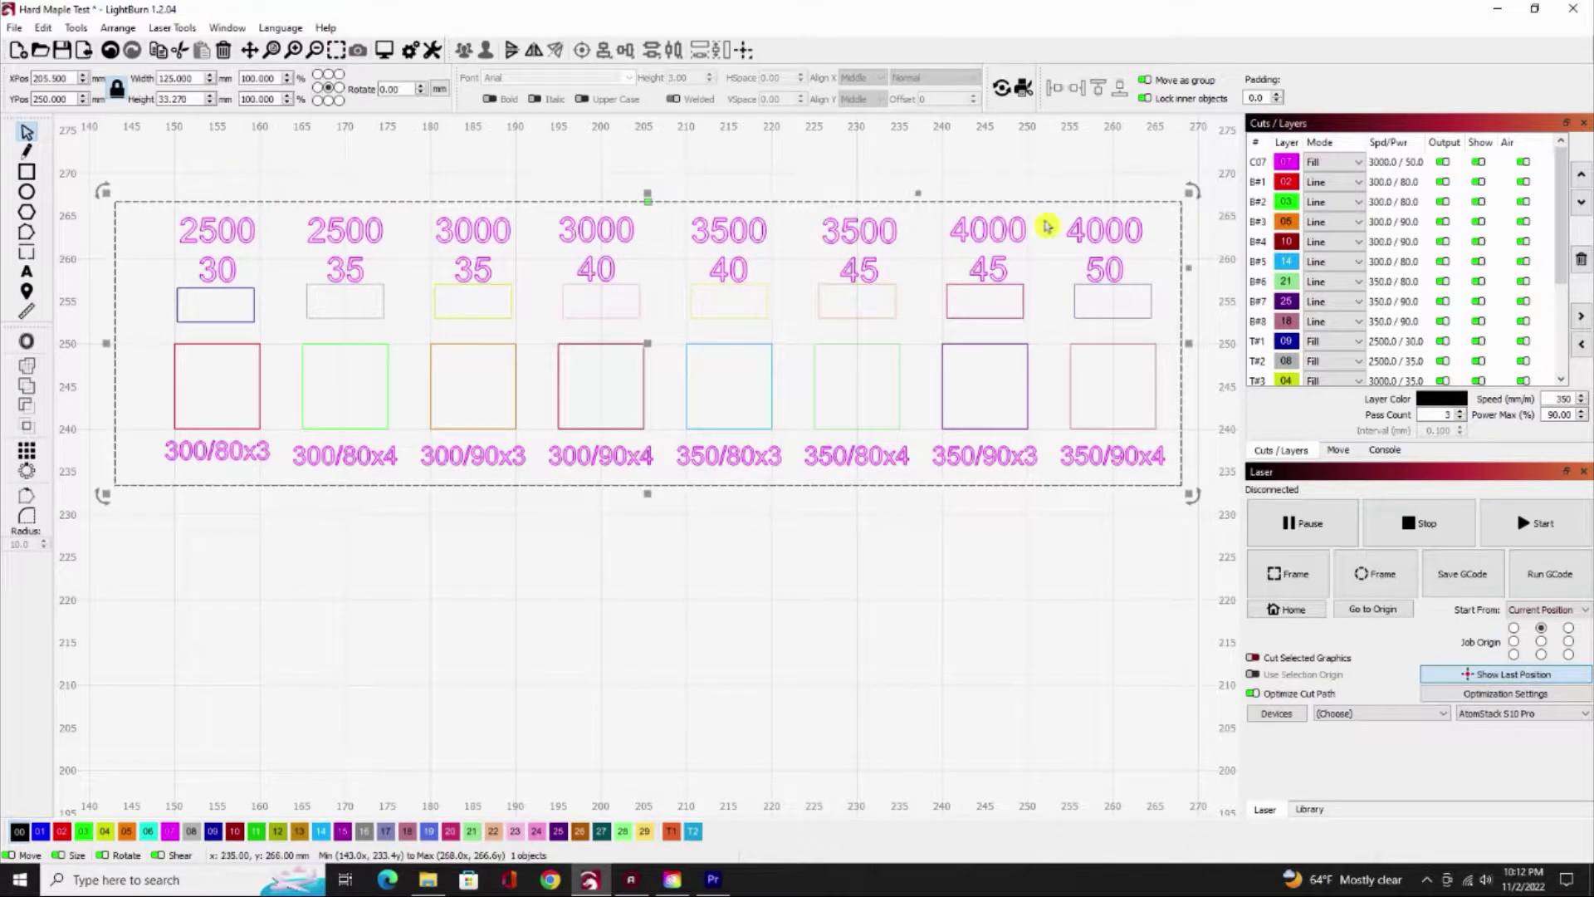
scroll(1448, 286, "down", 3)
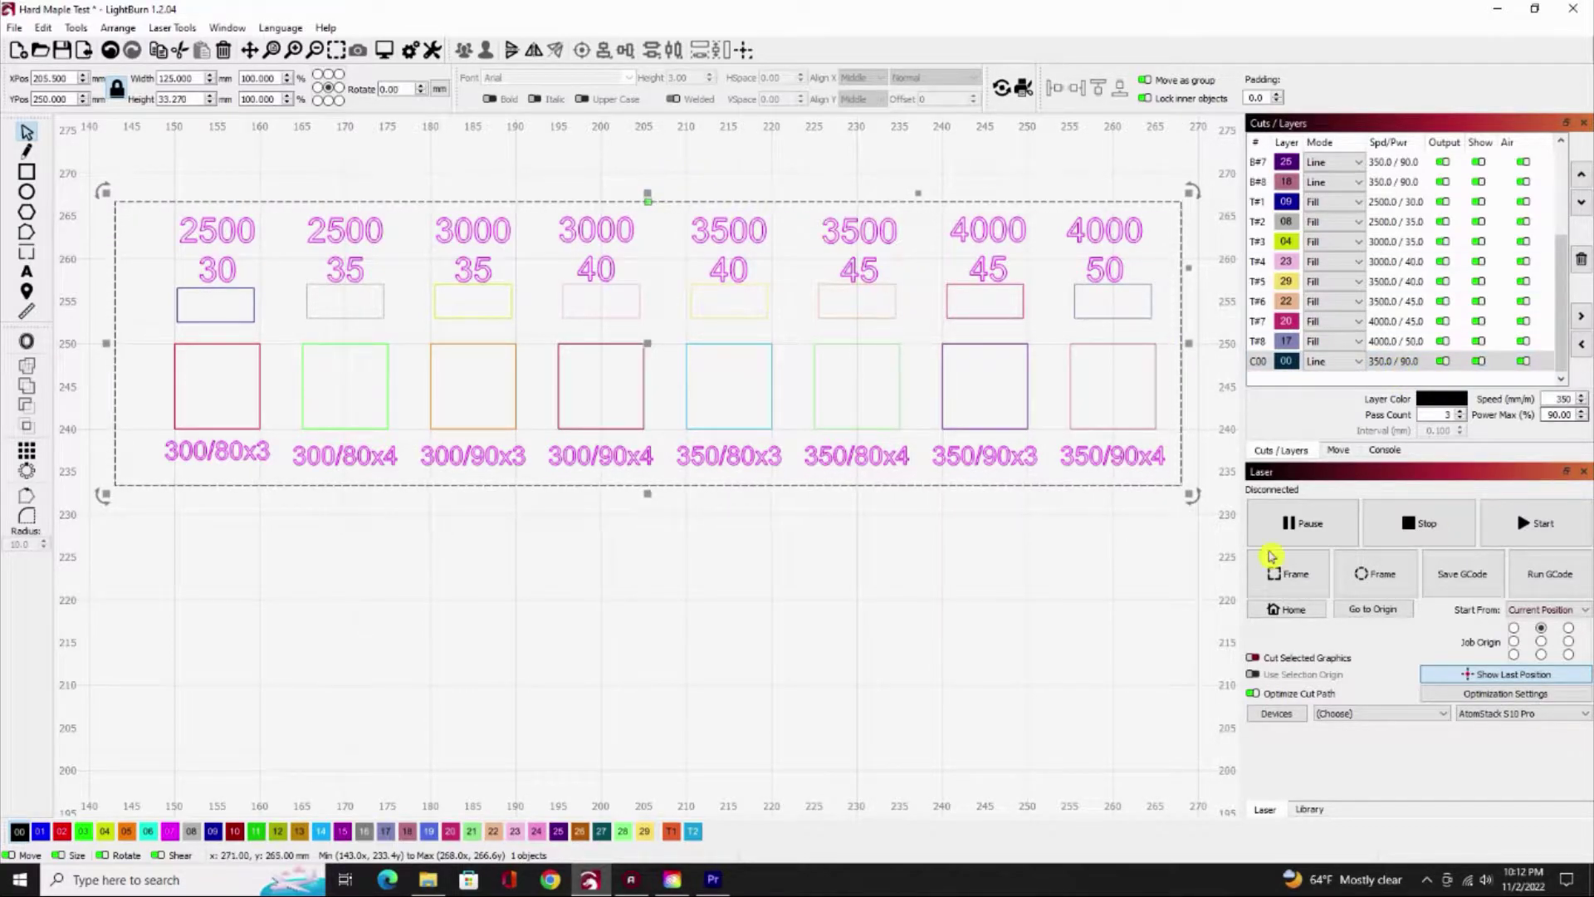
left_click(474, 568)
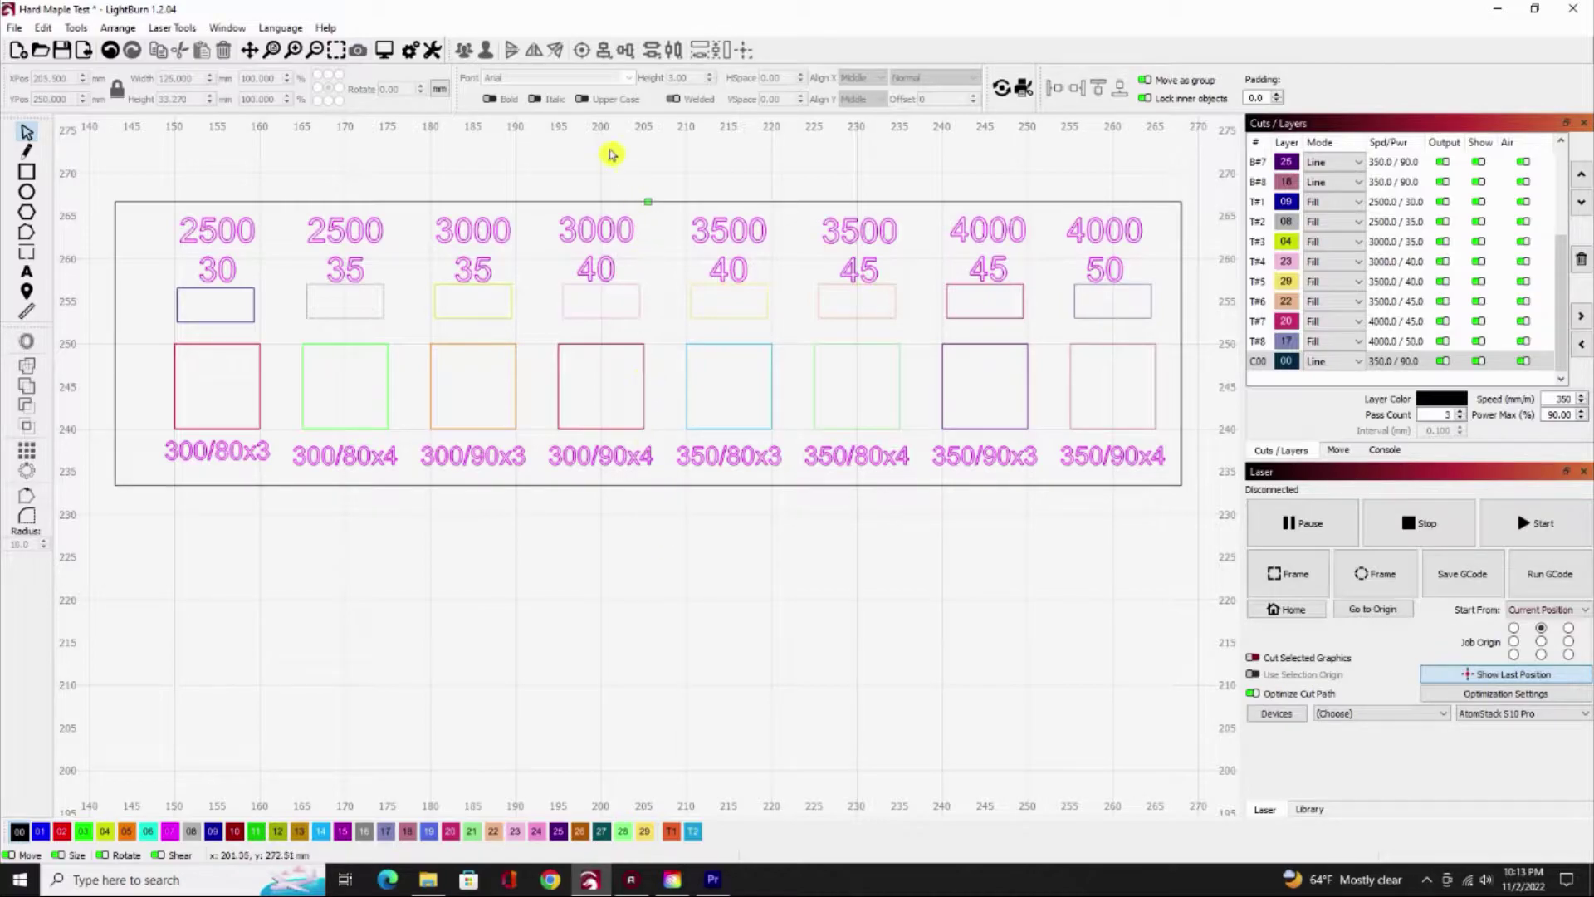
left_click(387, 50)
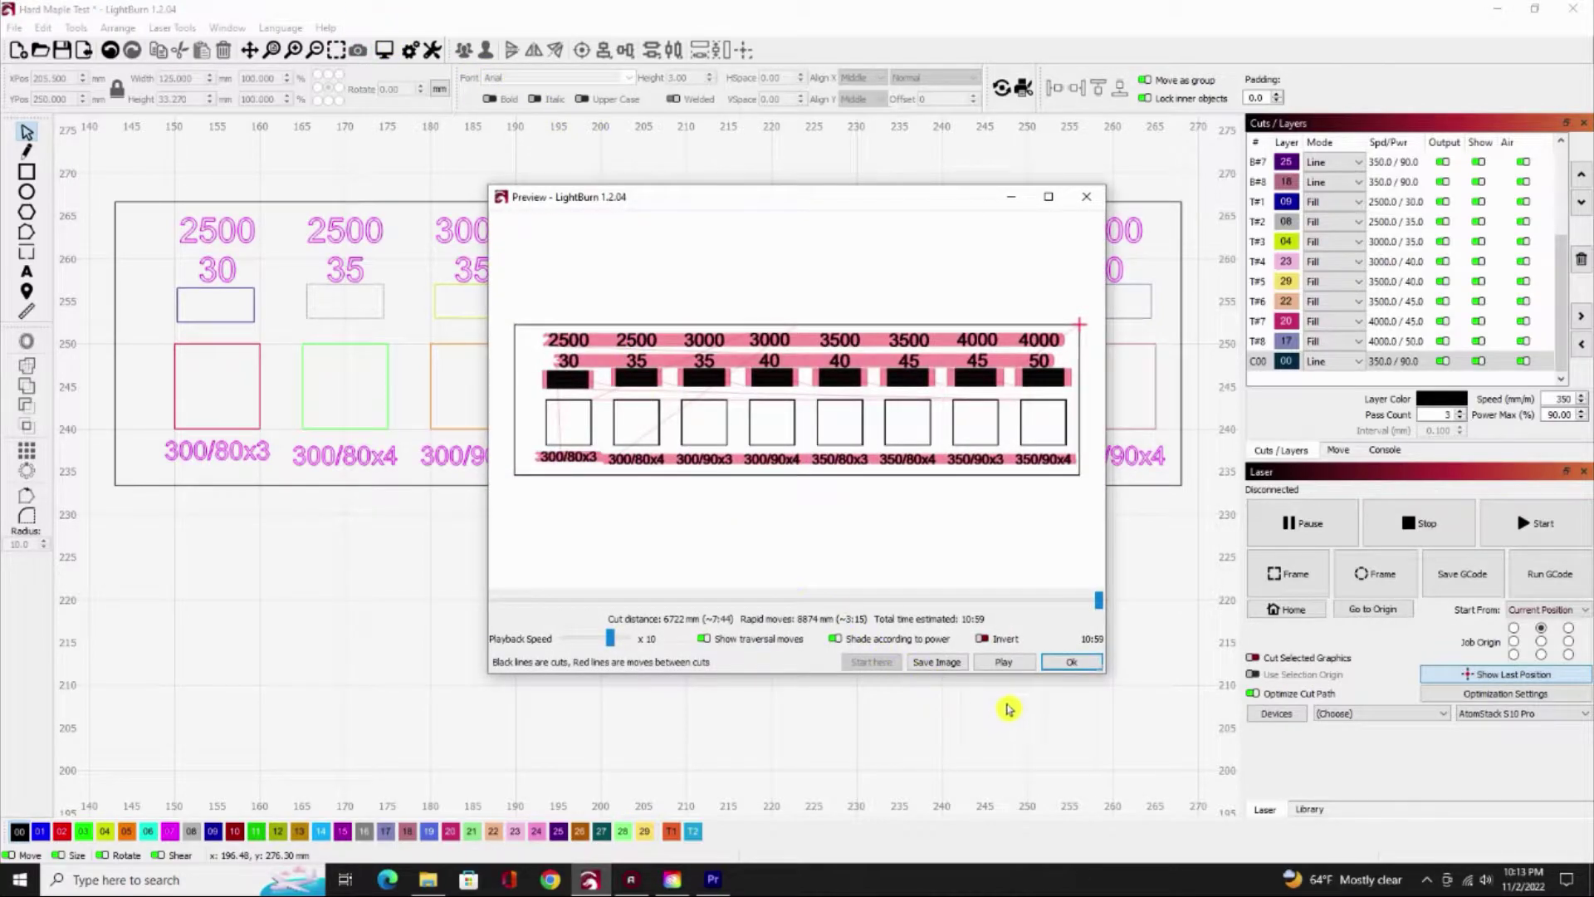
left_click(1069, 661)
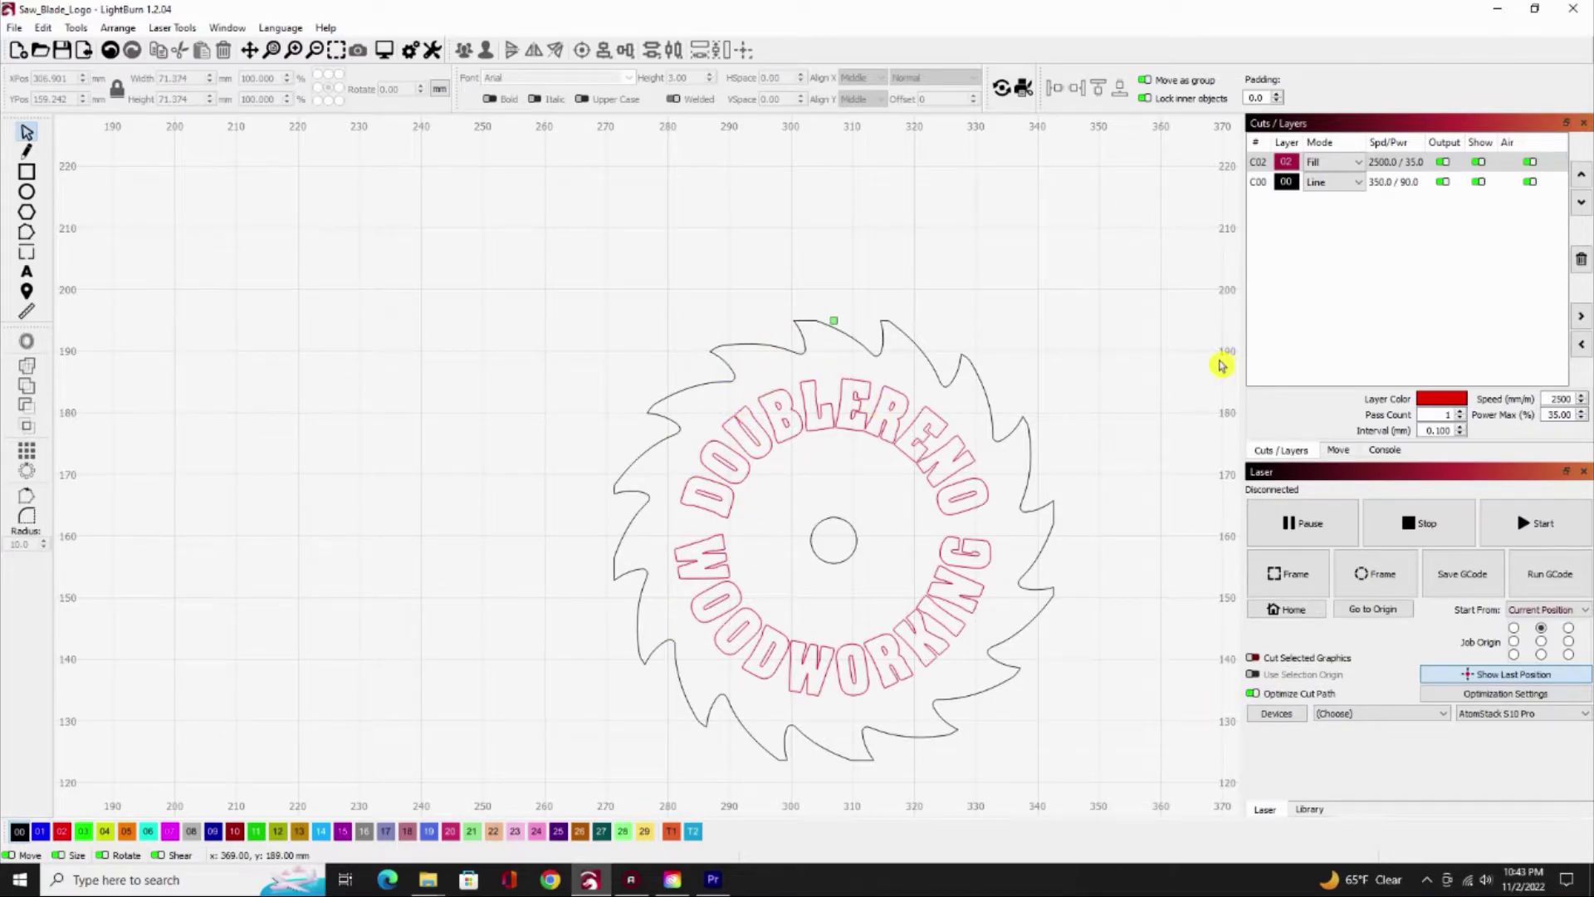
Open cut settings for the saw-blade outline layer C00: 350 mm/min, 90% power, 4 passes.
left_click(881, 353)
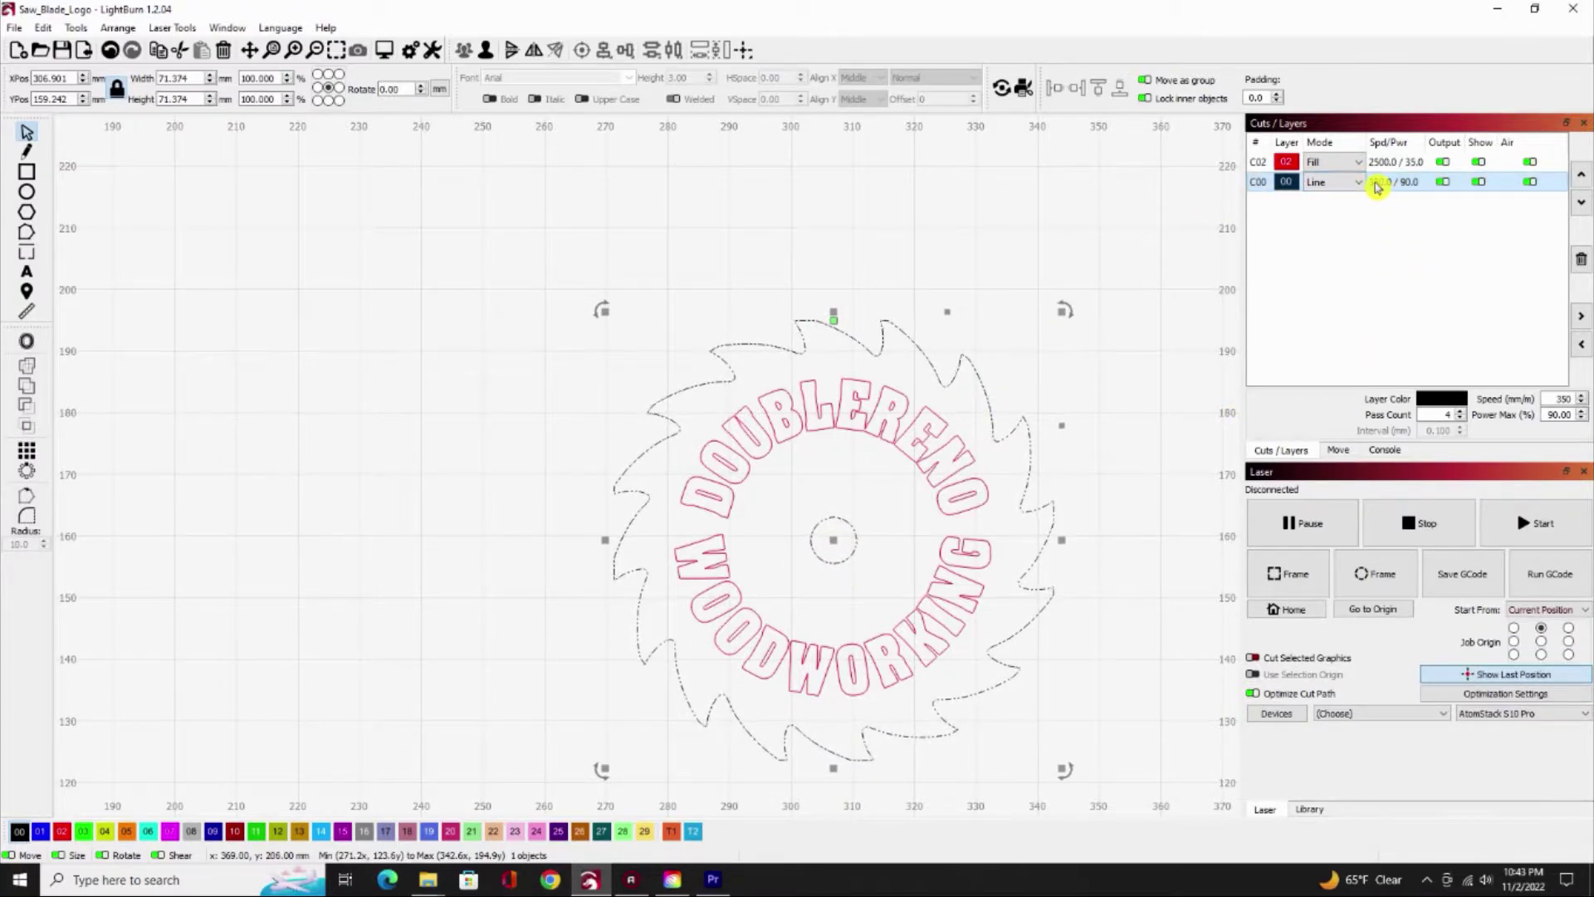
double_click(1379, 189)
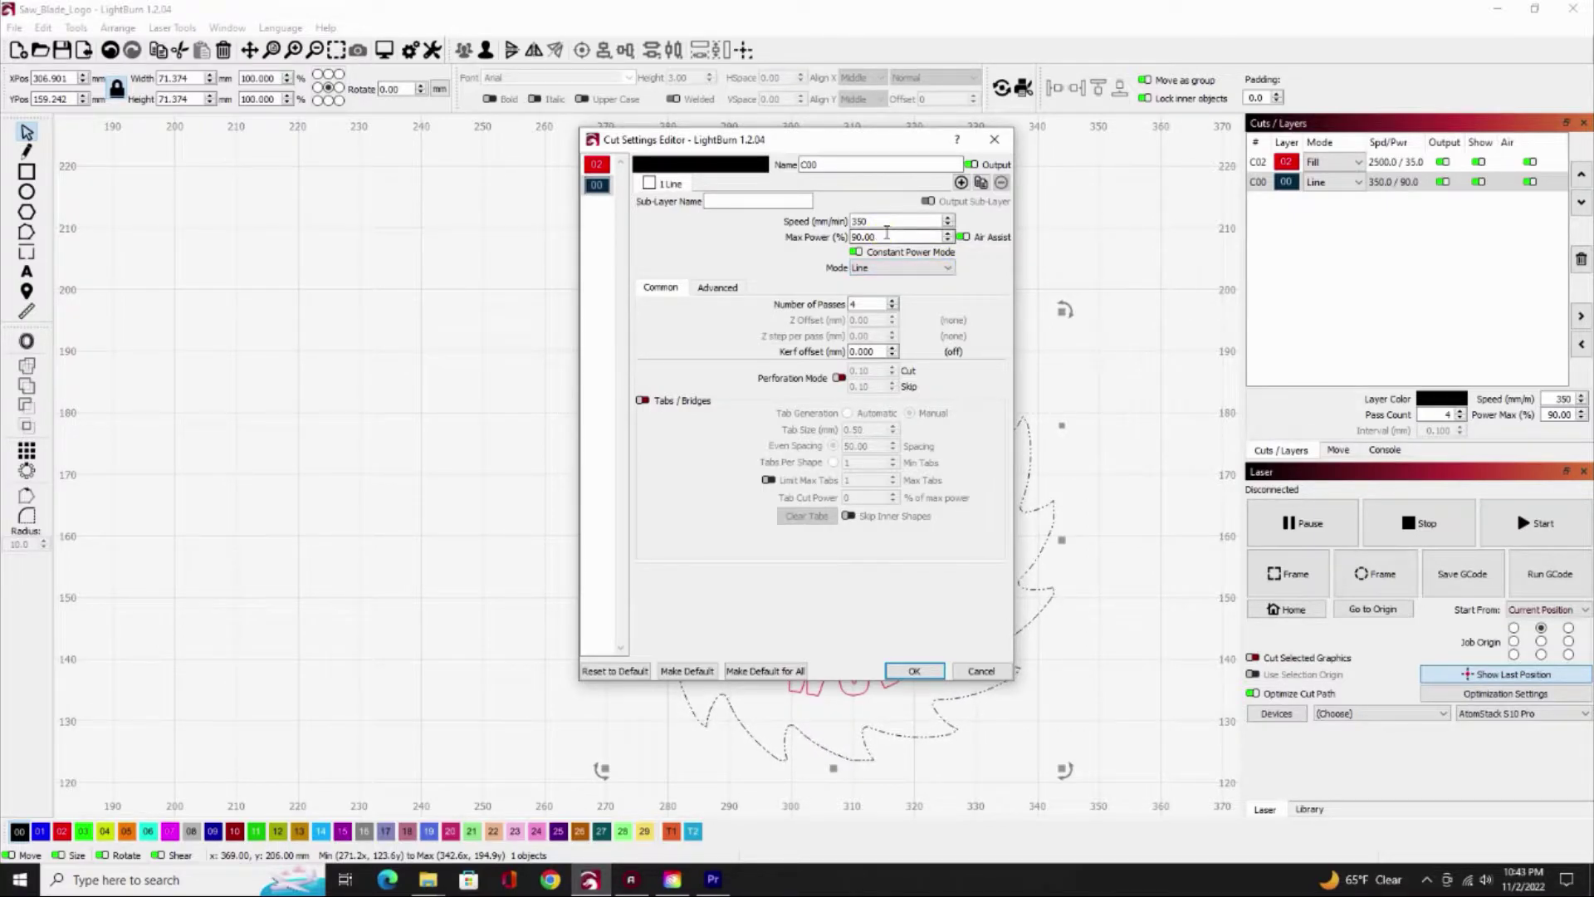
Change outline layer C00 to 80% max power and 3 passes, keeping 350 mm/min.
left_click_drag(885, 236, 835, 242)
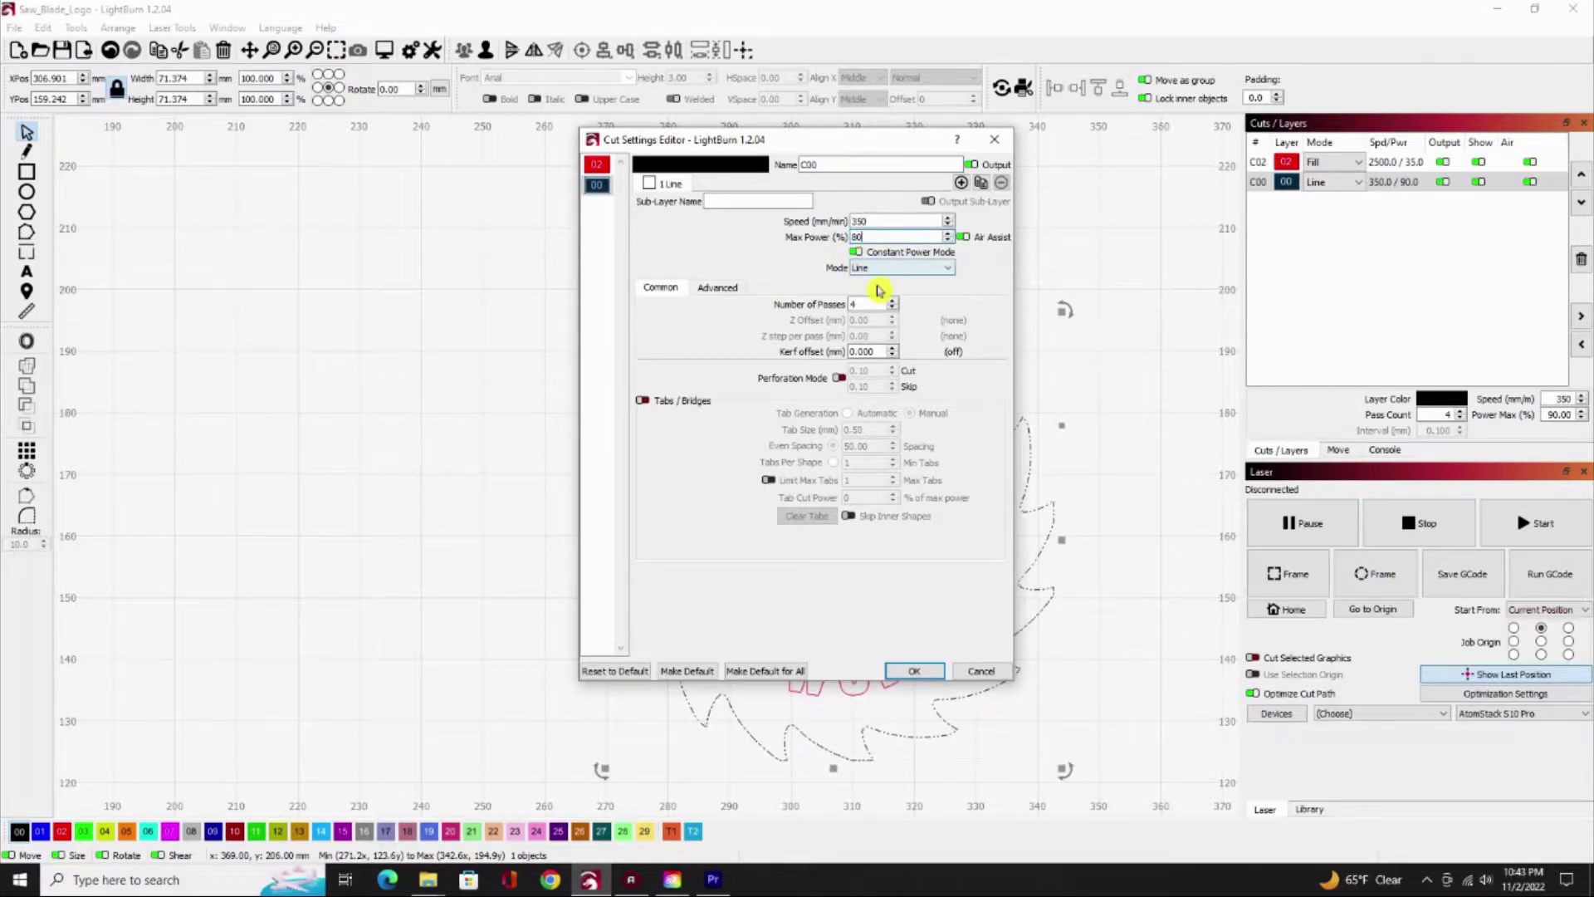
left_click(894, 309)
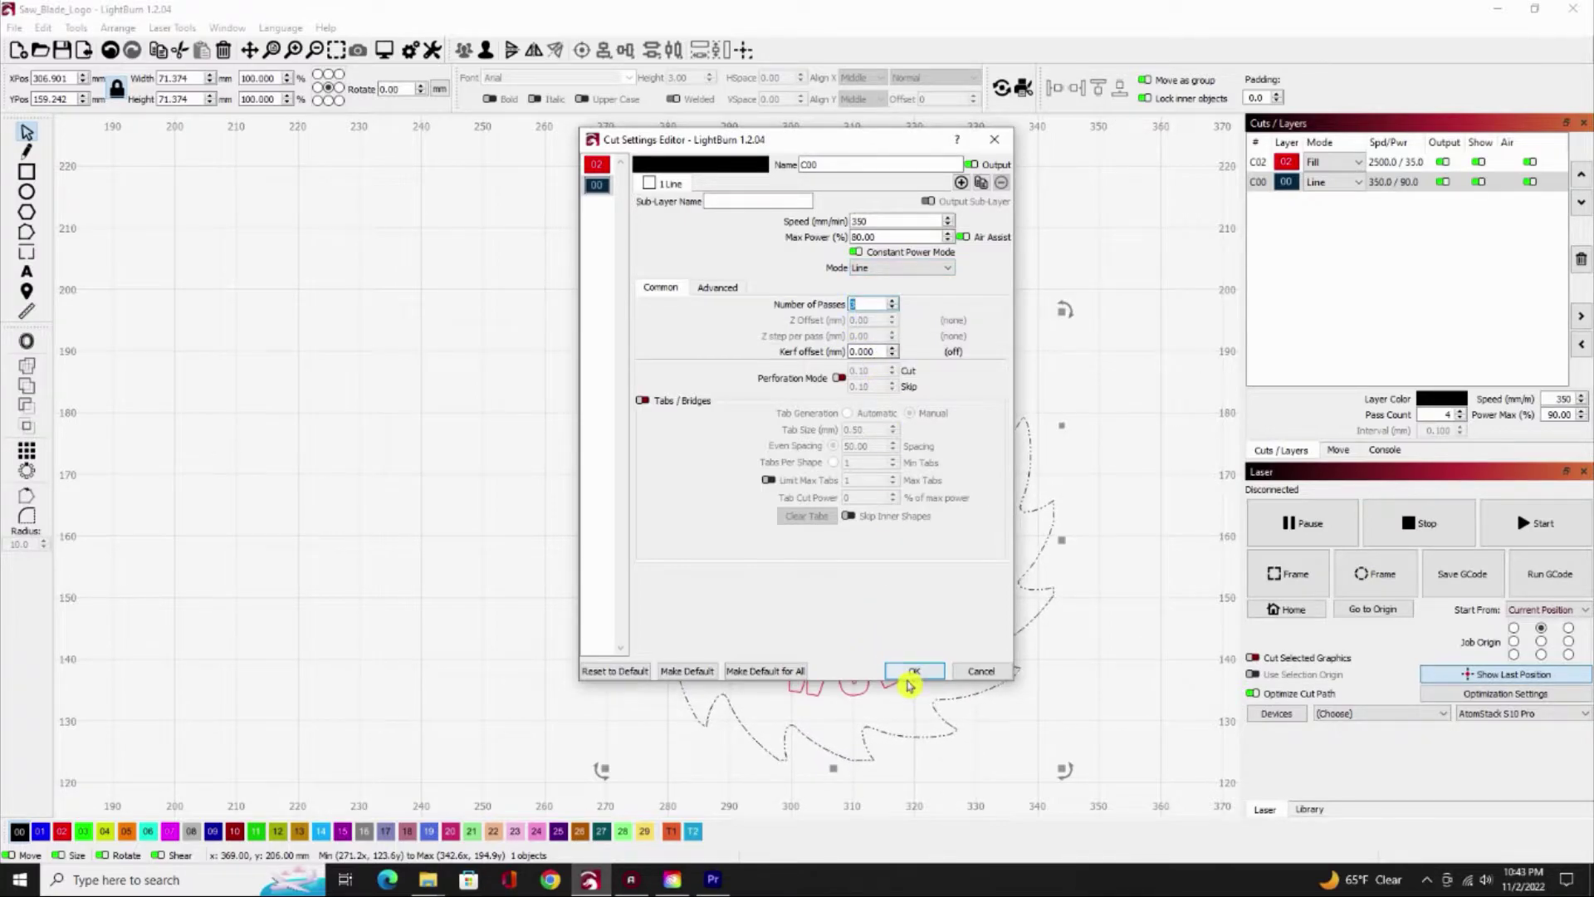
left_click(913, 672)
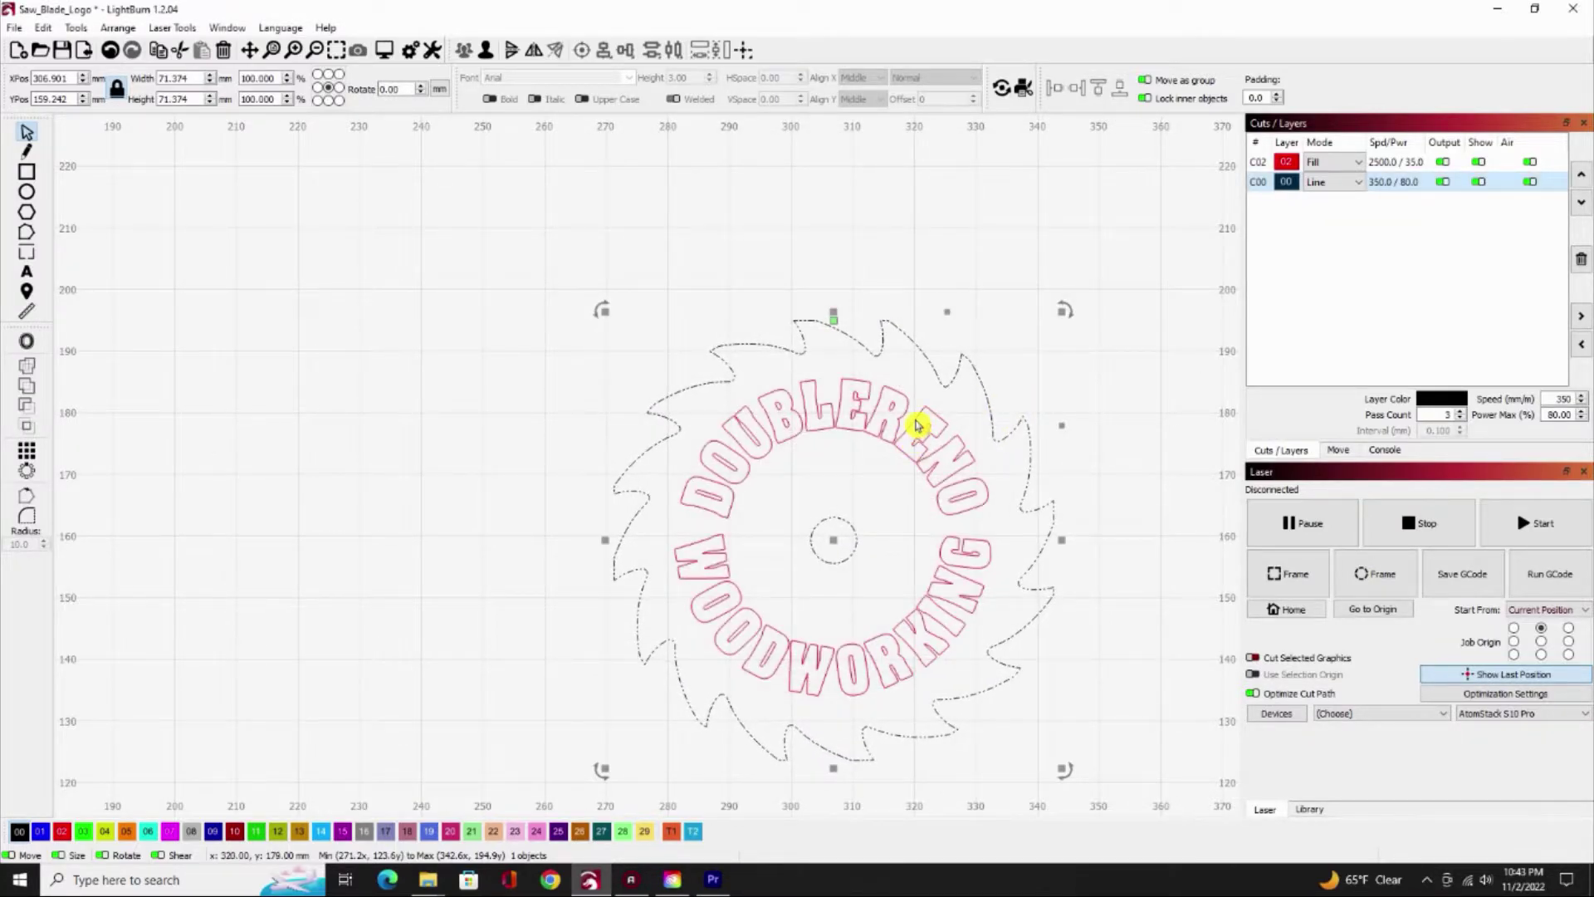
Set the DOUBLERENO WOODWORKING text fill layer C02 to 4000 mm/min and 50% power.
left_click(917, 419)
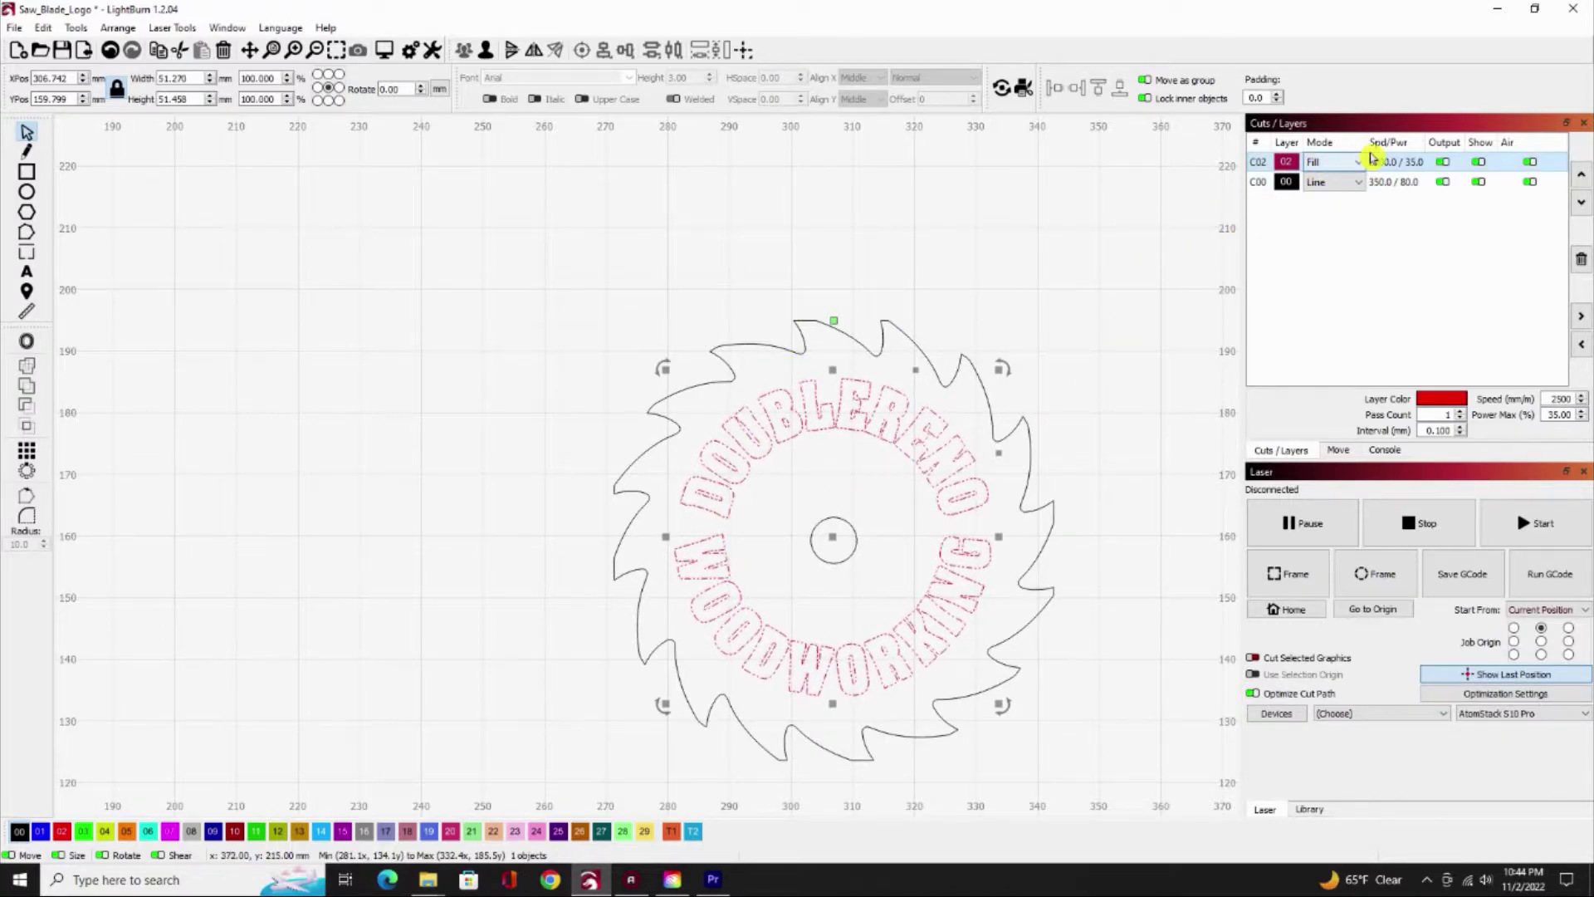
double_click(1388, 165)
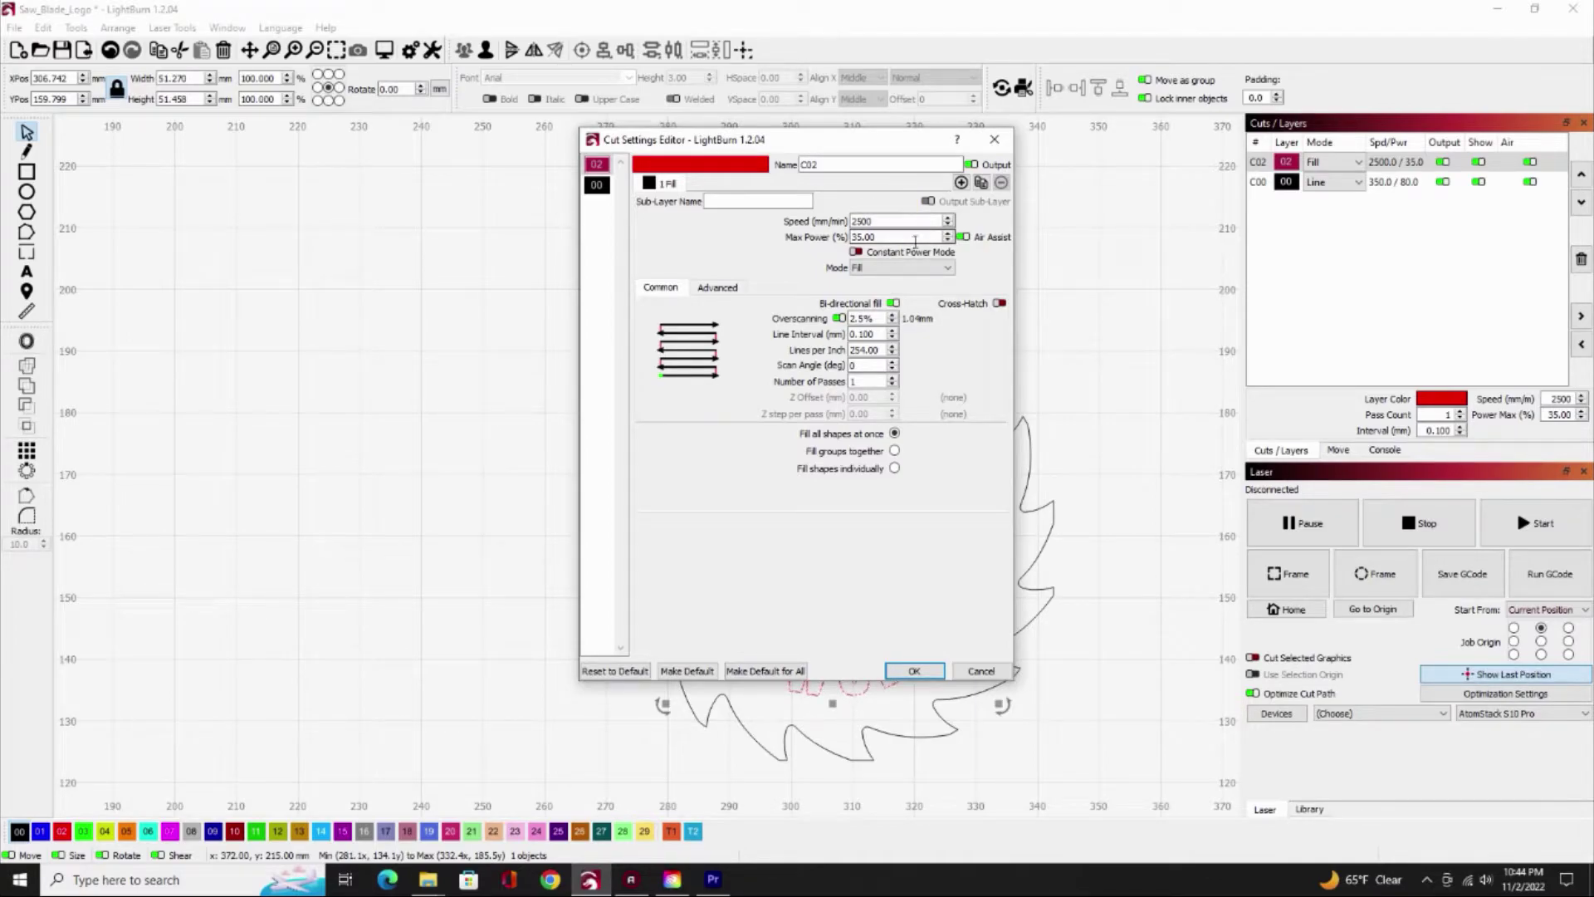
left_click(893, 222)
left_click_drag(870, 223, 840, 226)
left_click_drag(882, 238, 845, 245)
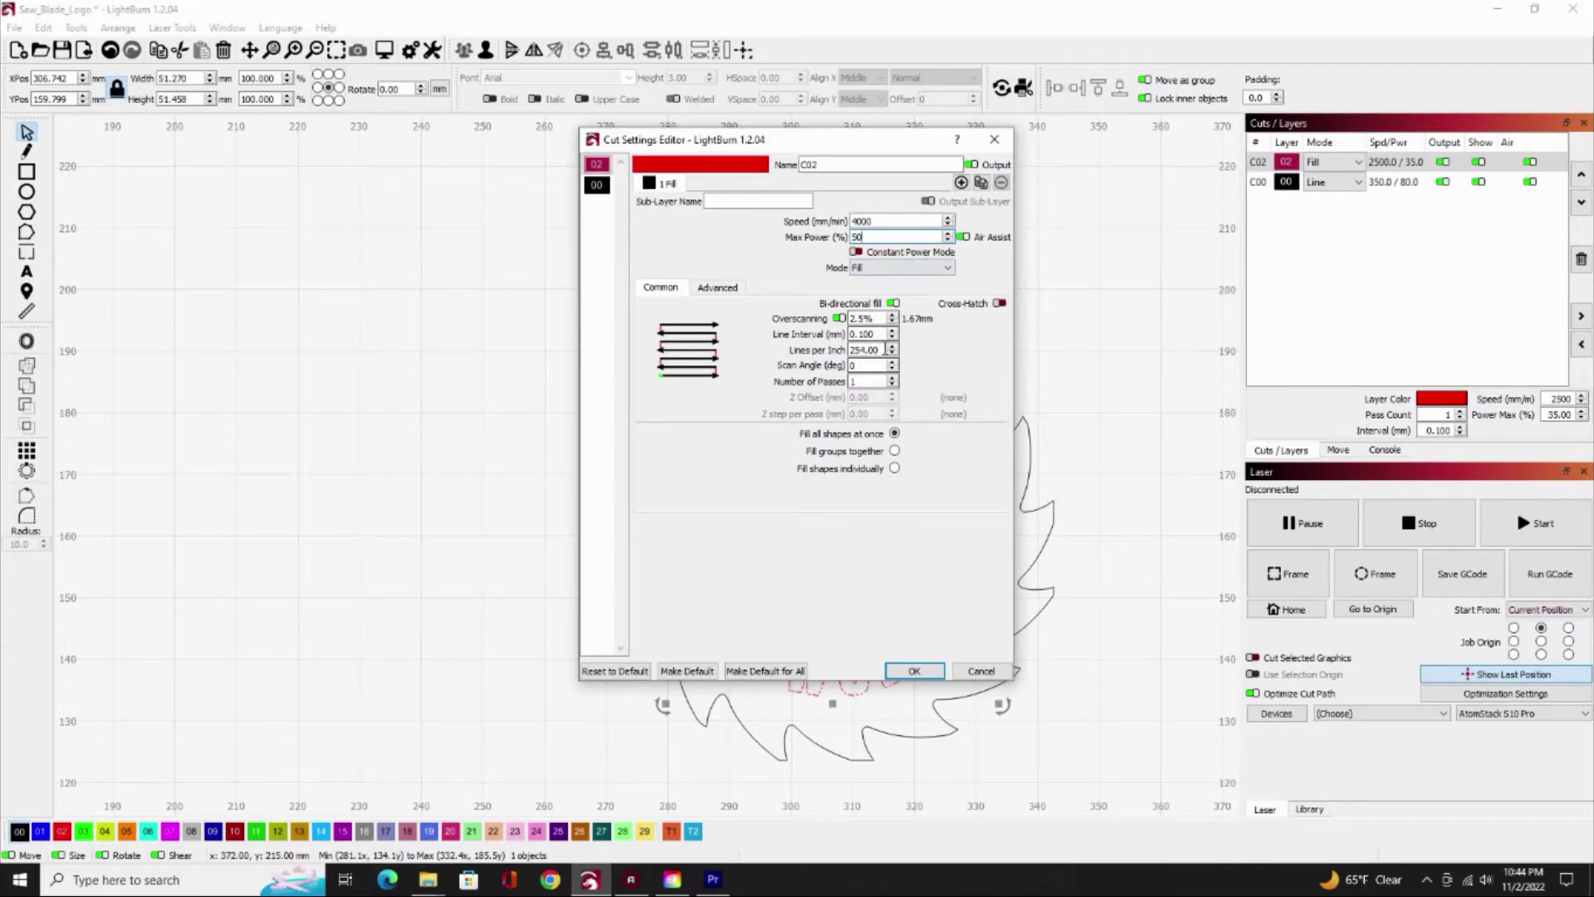
left_click(913, 672)
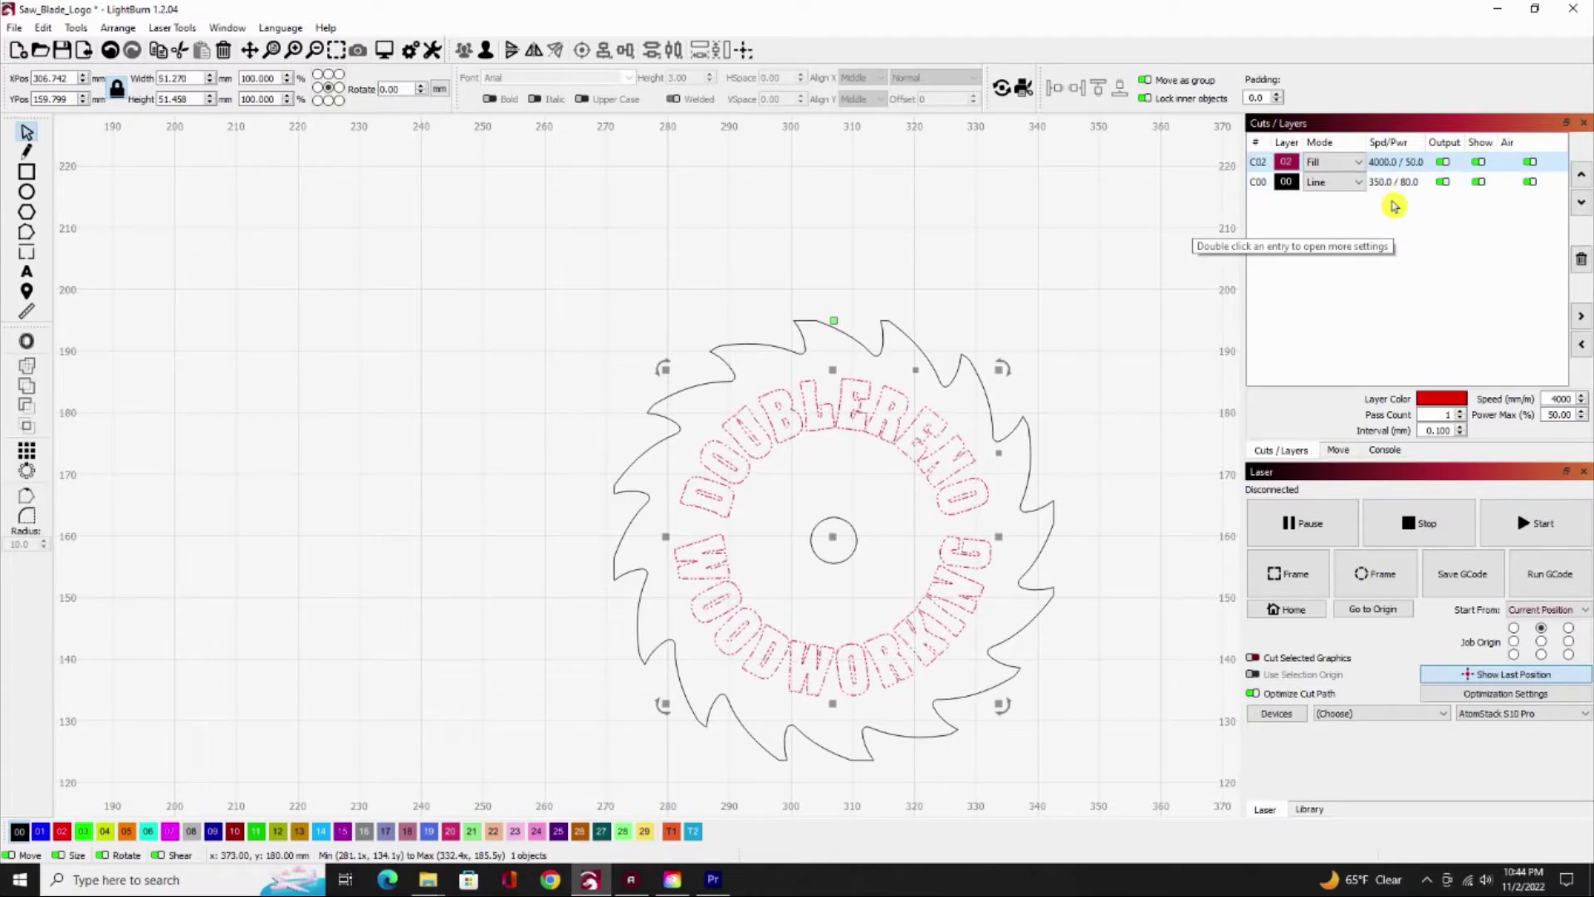
left_click(1392, 181)
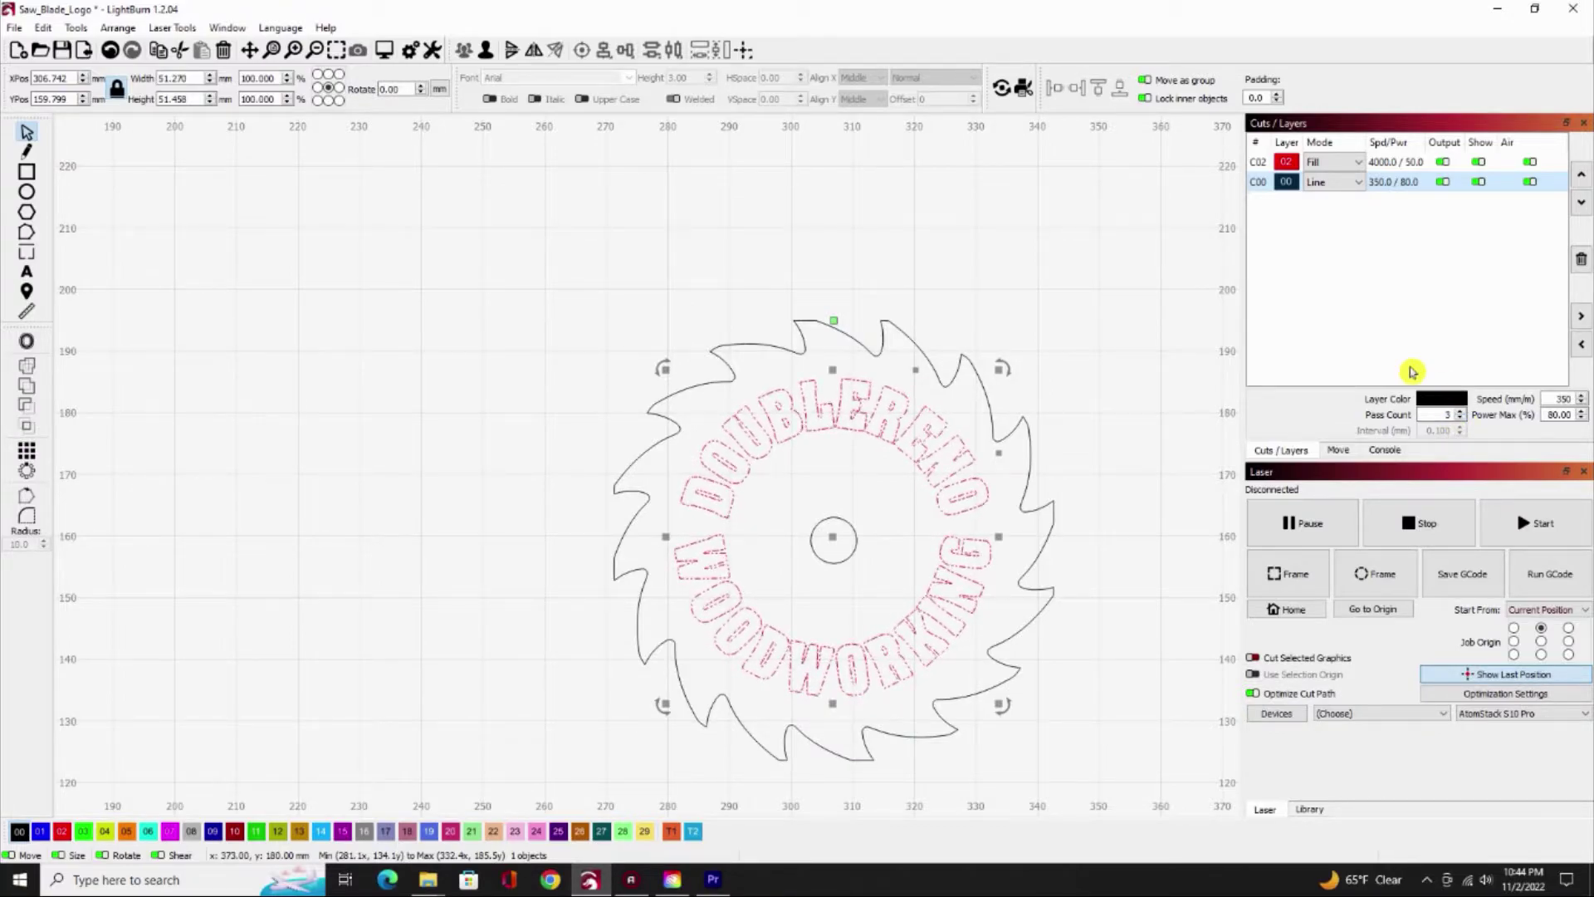
left_click(1113, 298)
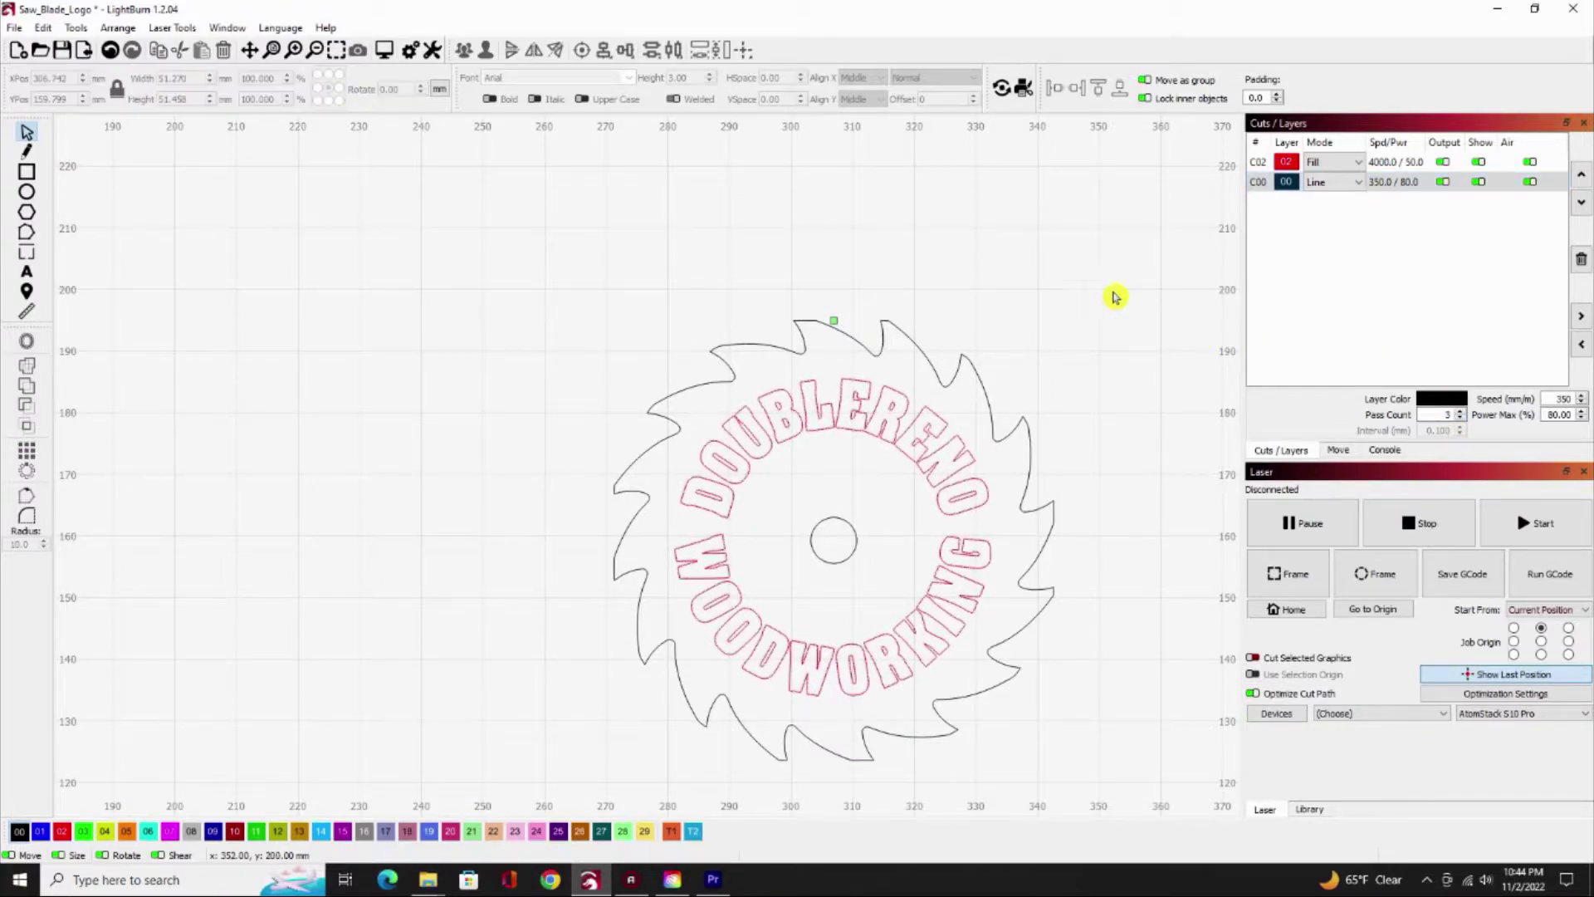
left_click(383, 50)
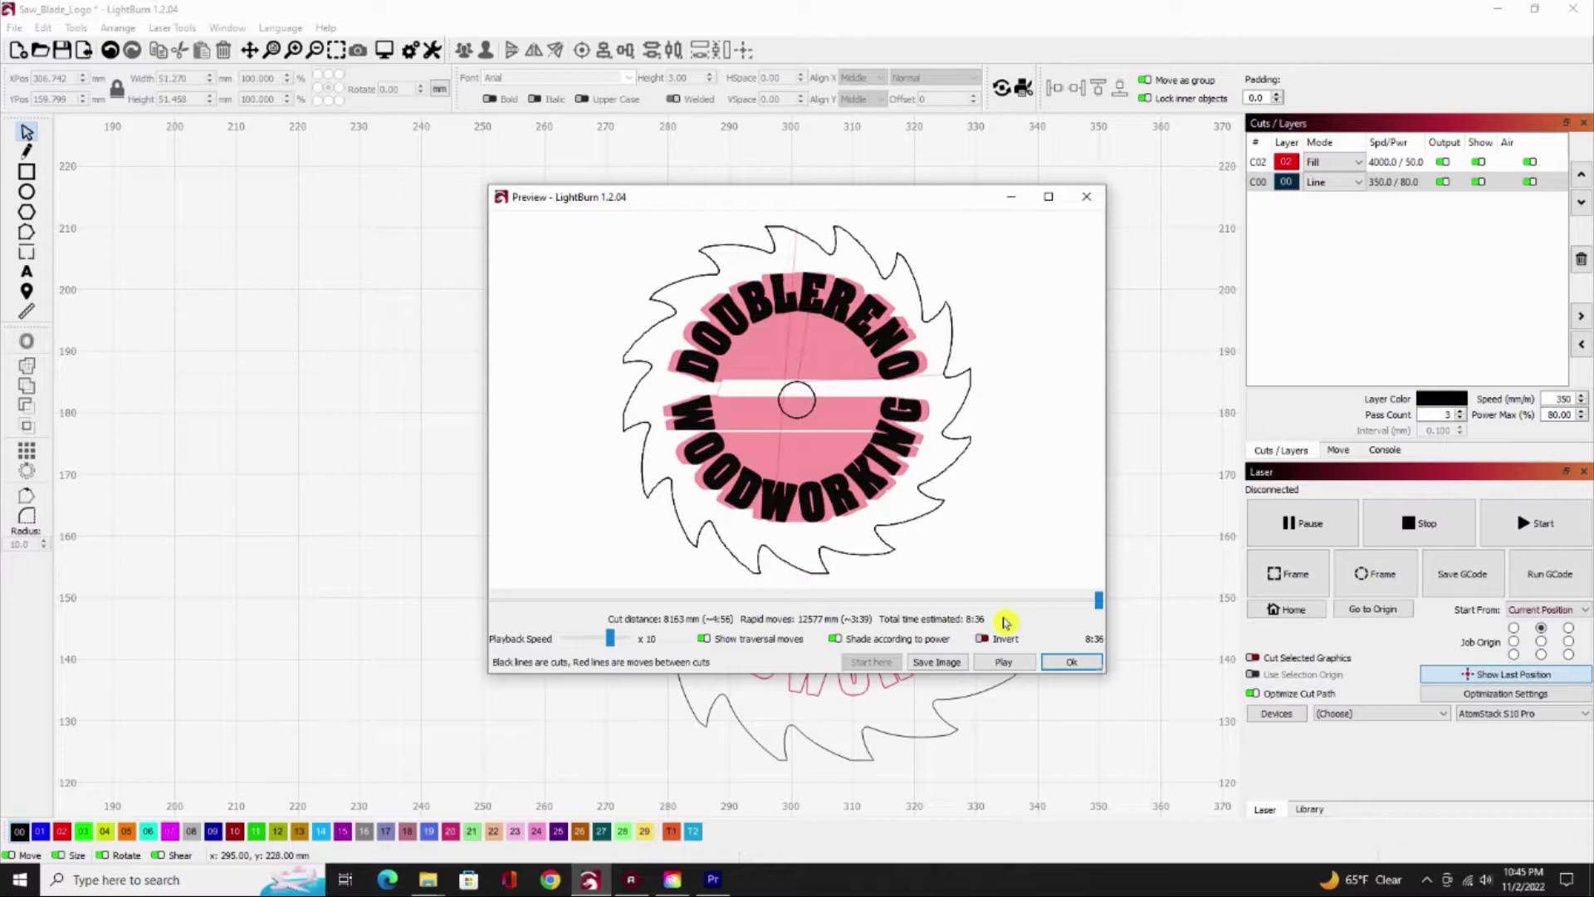
left_click(1004, 661)
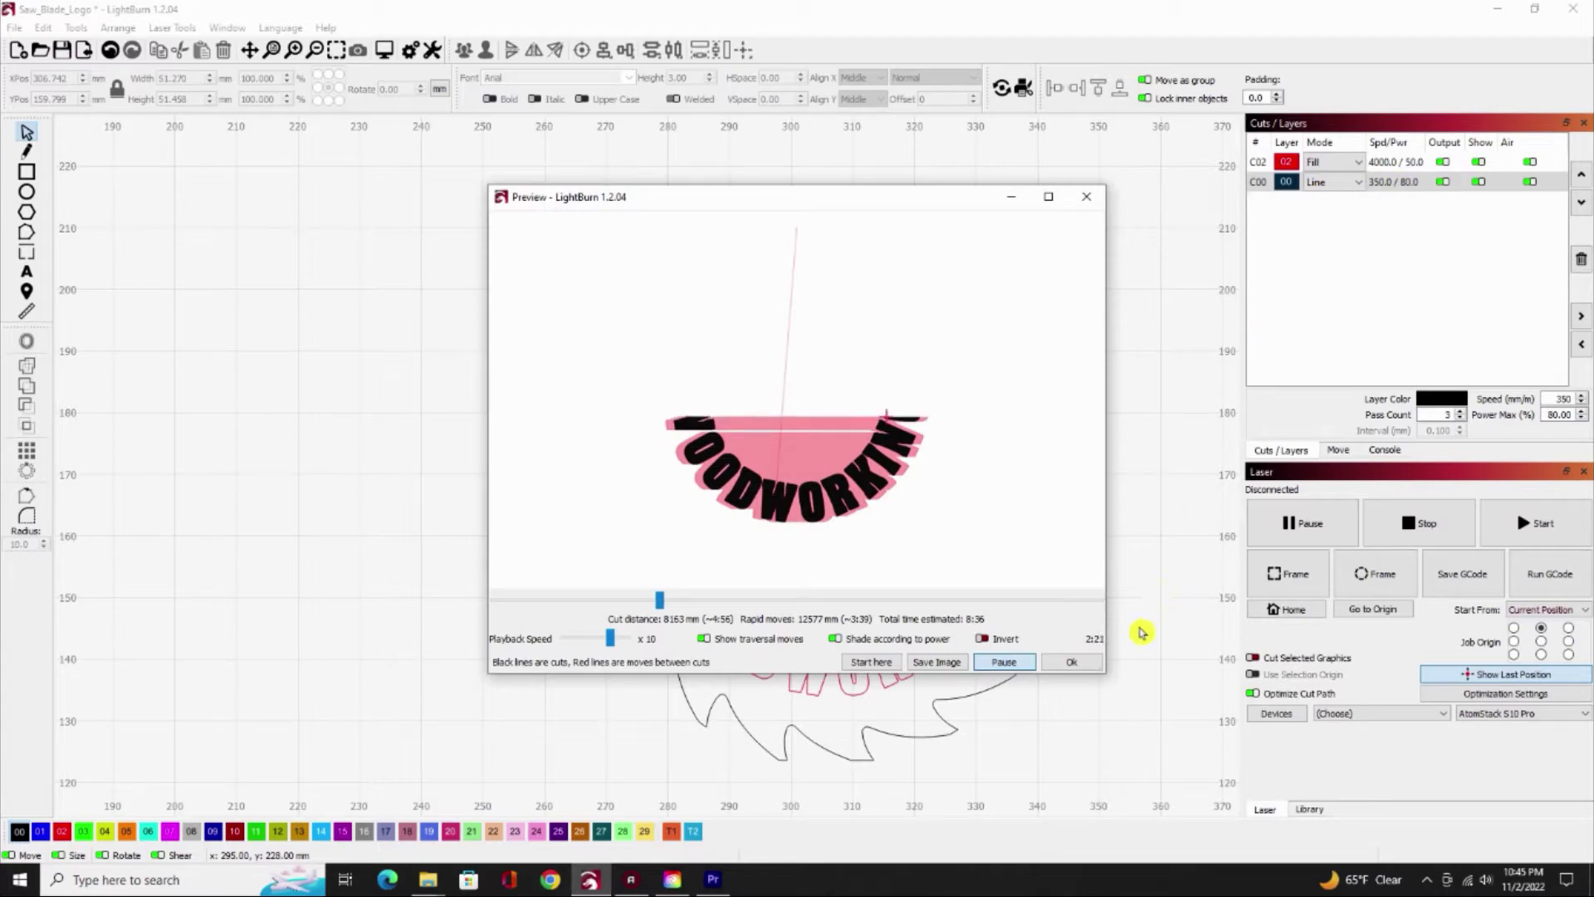
left_click(1069, 662)
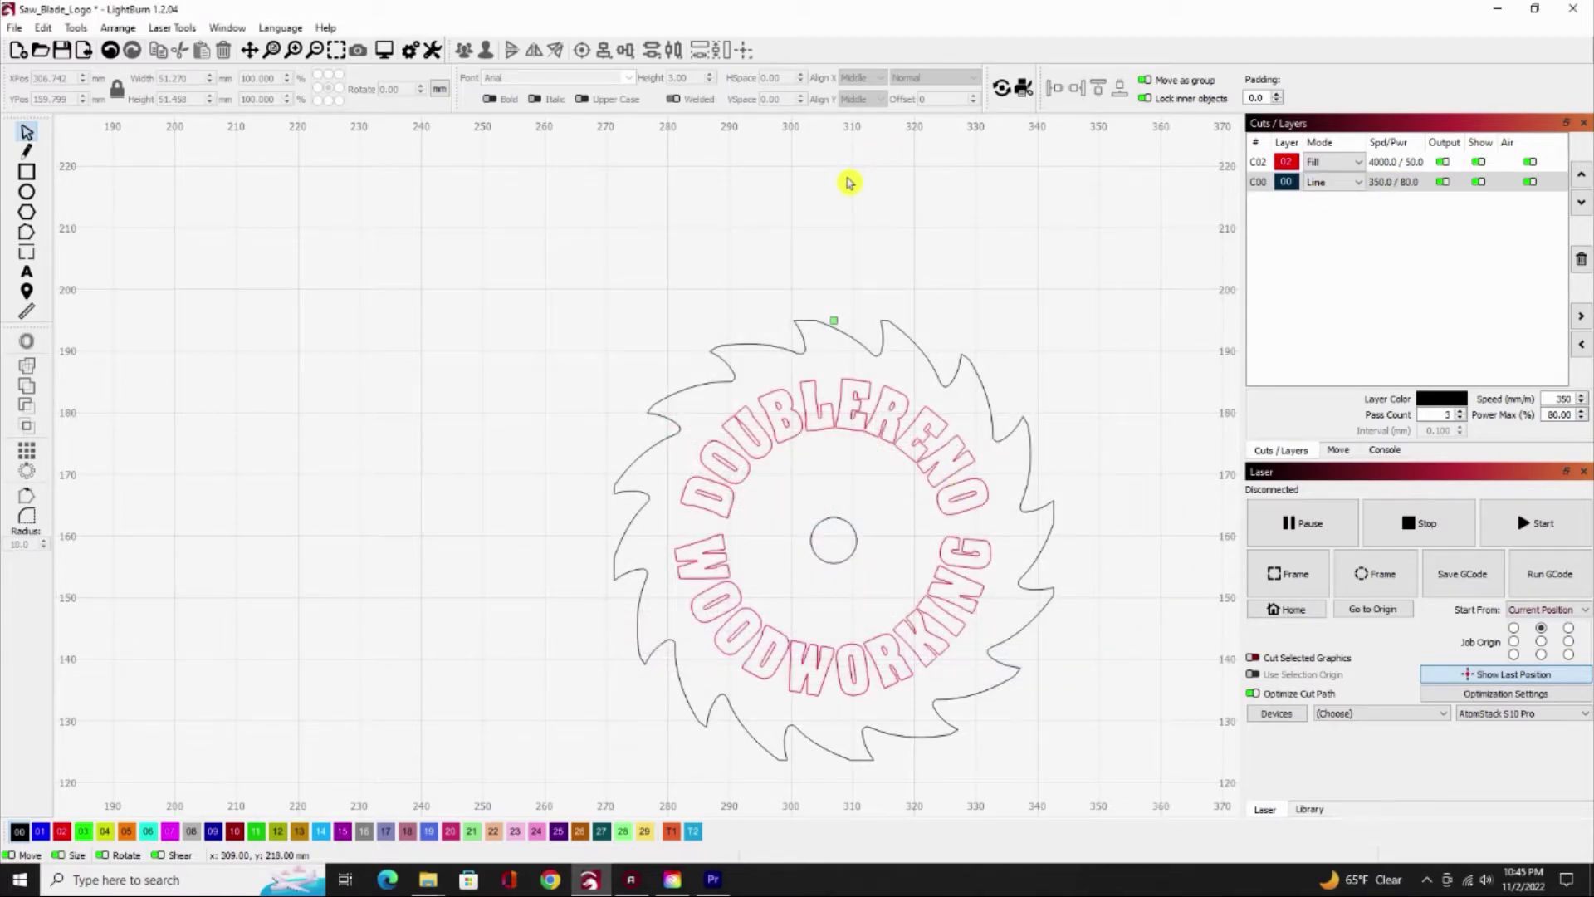